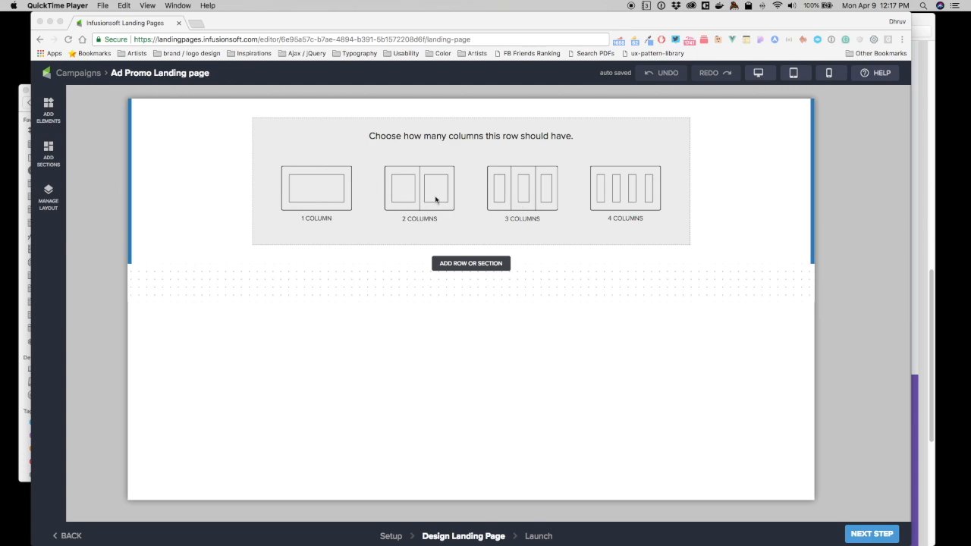
Create a three-column row and place an image, a video and a button in its columns from left to right.
left_click(511, 193)
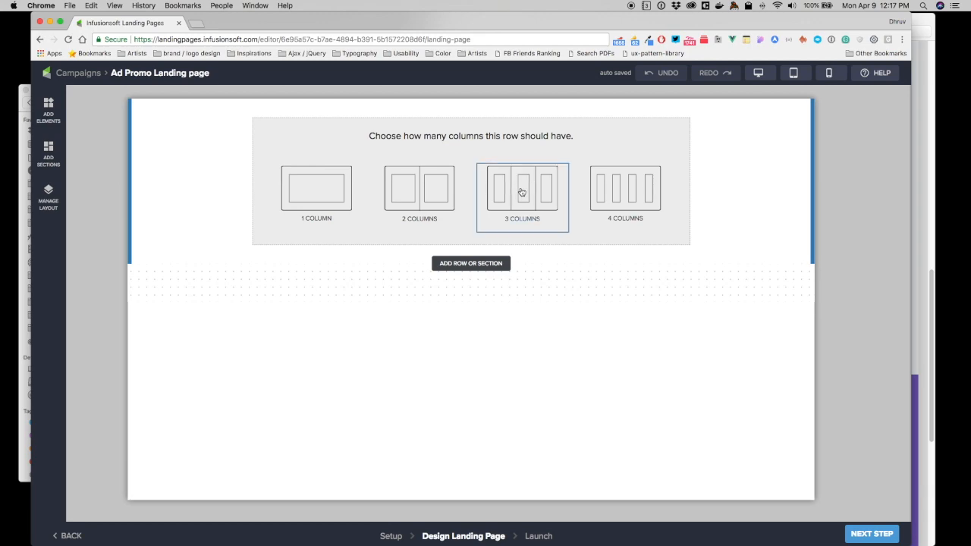
left_click(521, 192)
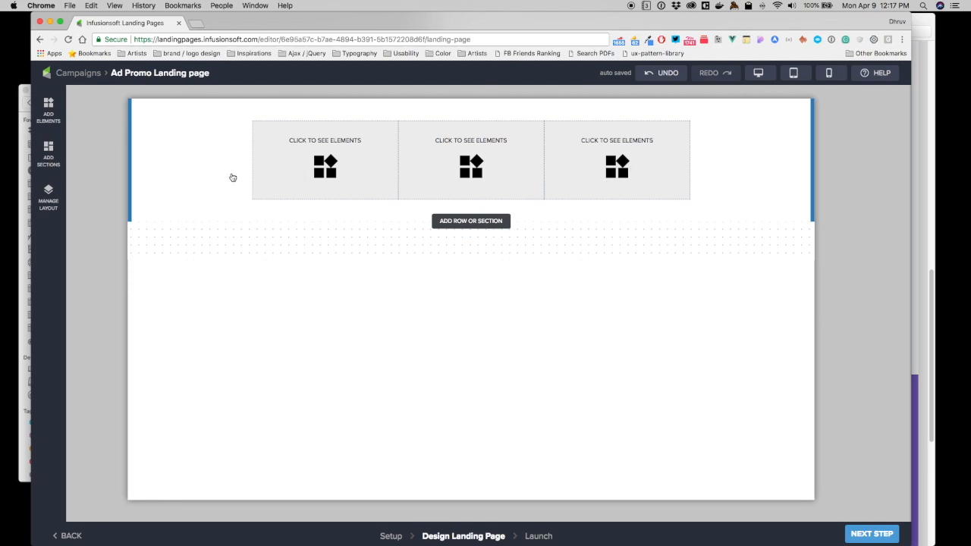
left_click(327, 158)
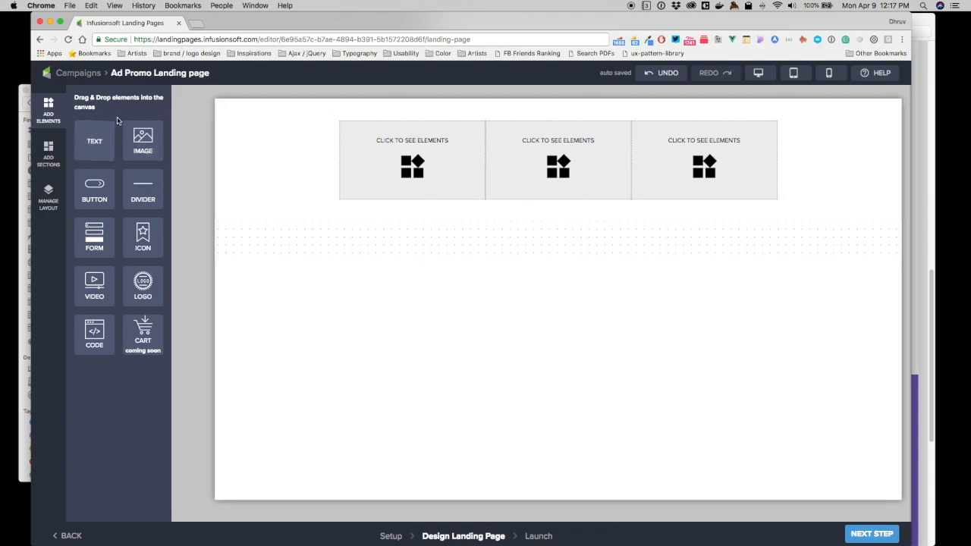
left_click_drag(141, 140, 402, 163)
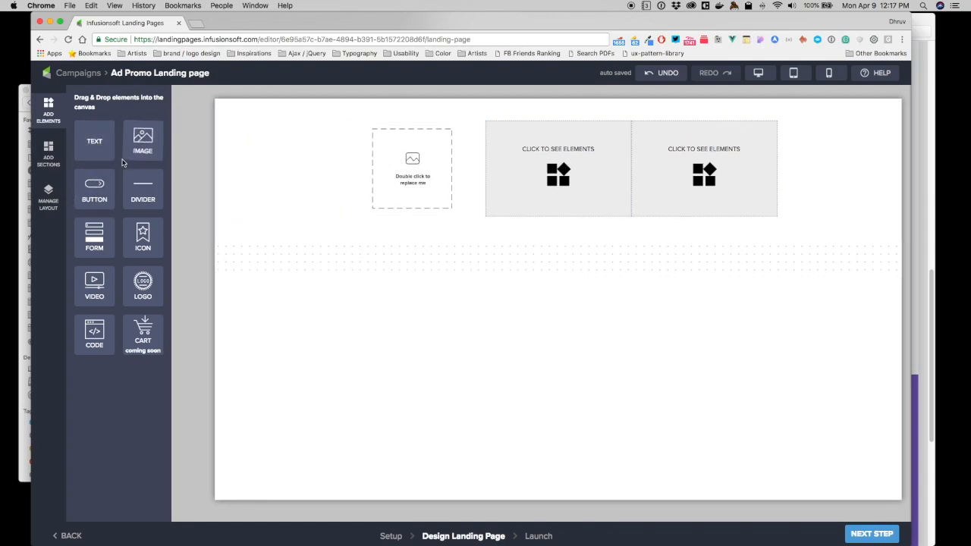
left_click_drag(94, 284, 541, 159)
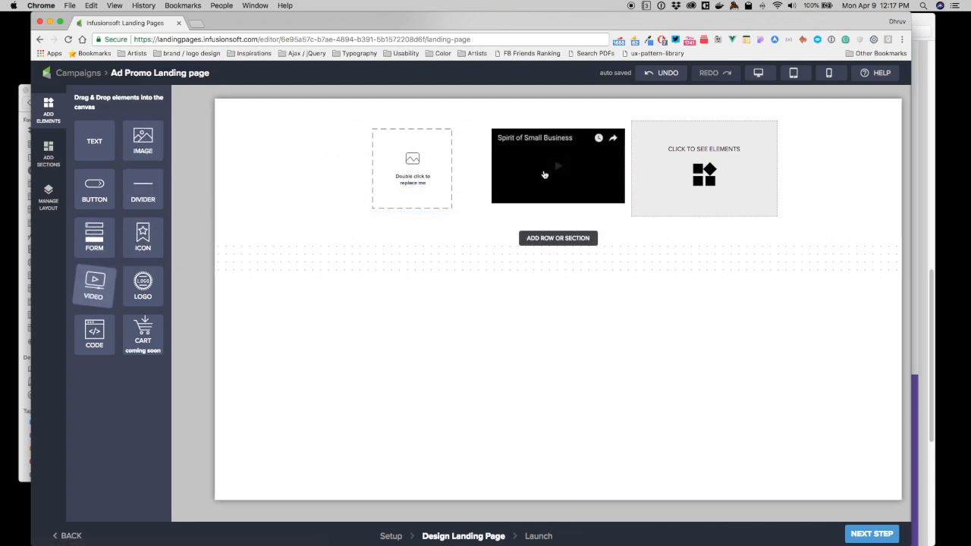
left_click_drag(94, 191, 717, 198)
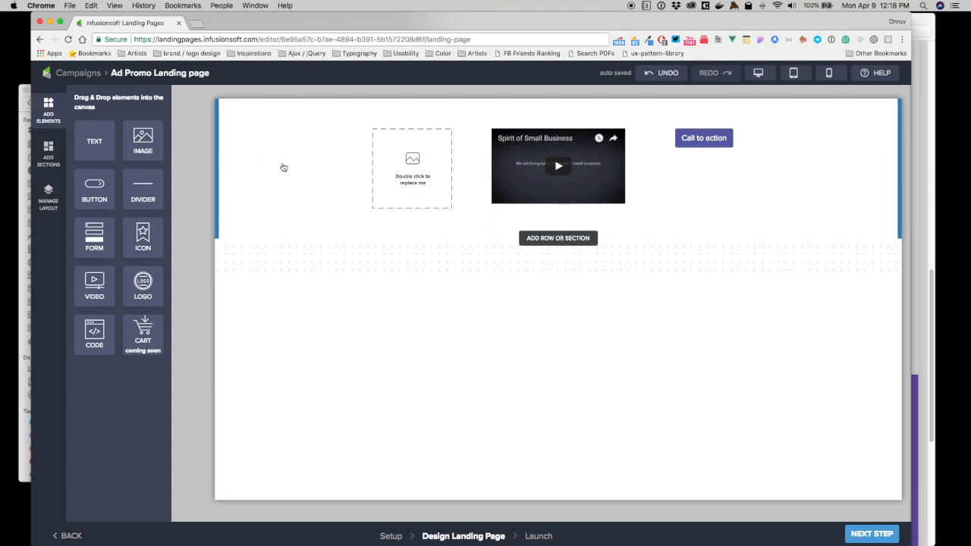
Examine the settings of the image, the video and the call-to-action button in turn.
left_click(449, 157)
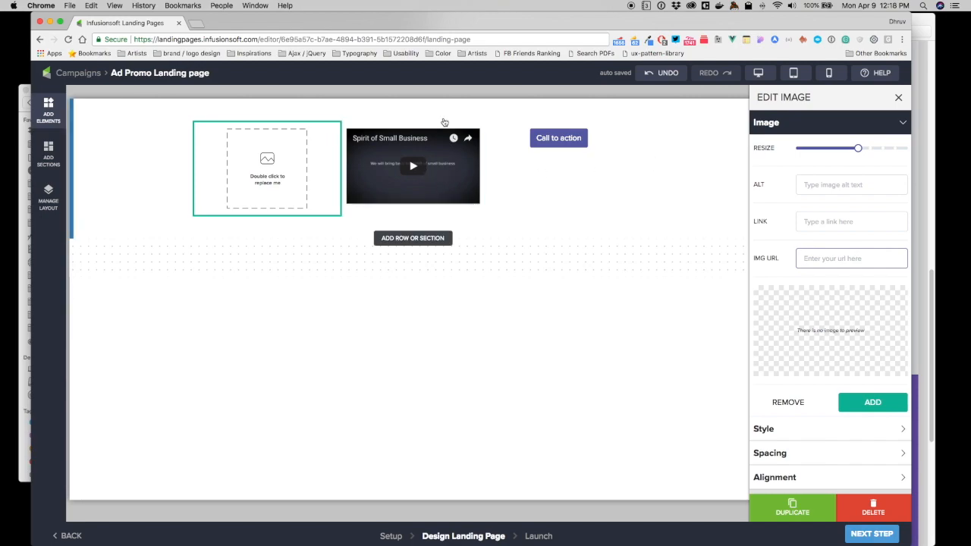
left_click(482, 191)
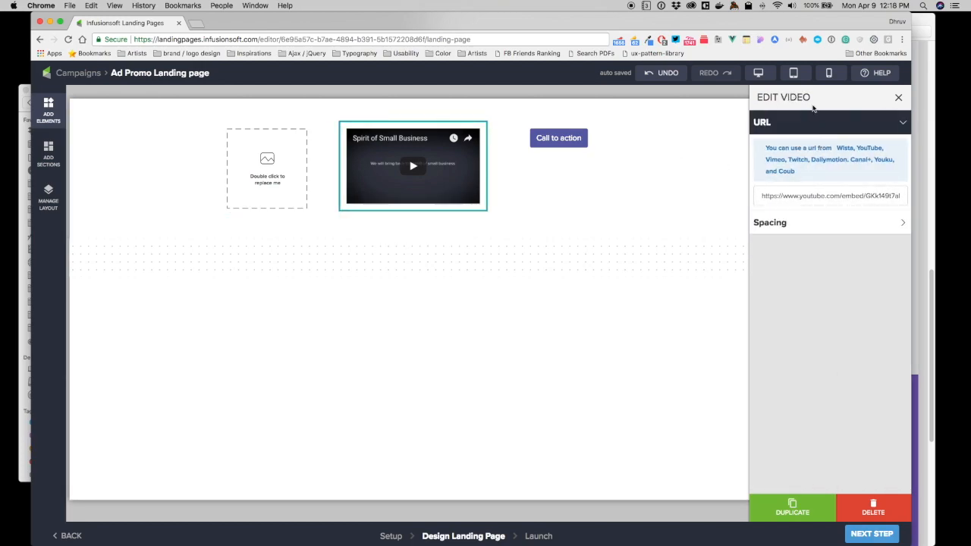
left_click(554, 142)
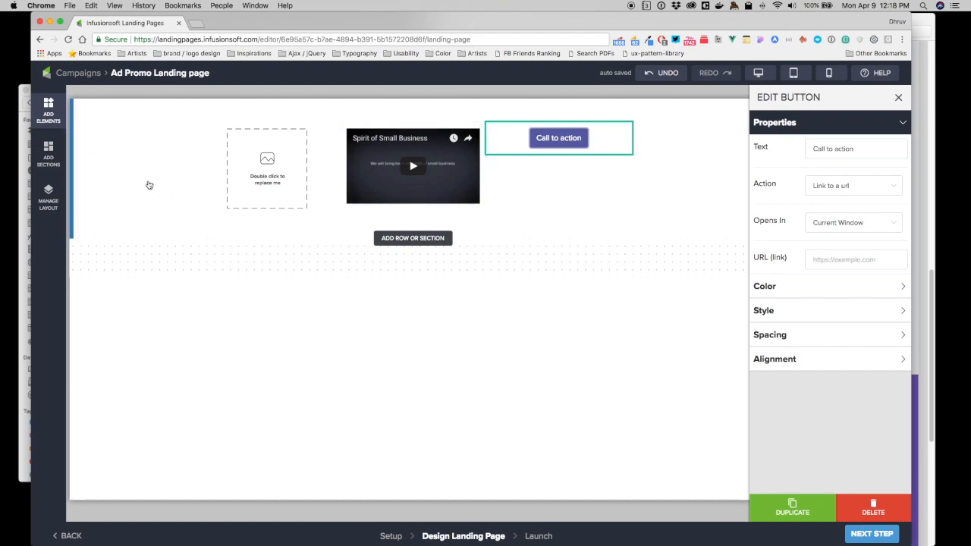
Open the settings of Column 1 in Row 1 of Section 1 through the page layout.
left_click(47, 192)
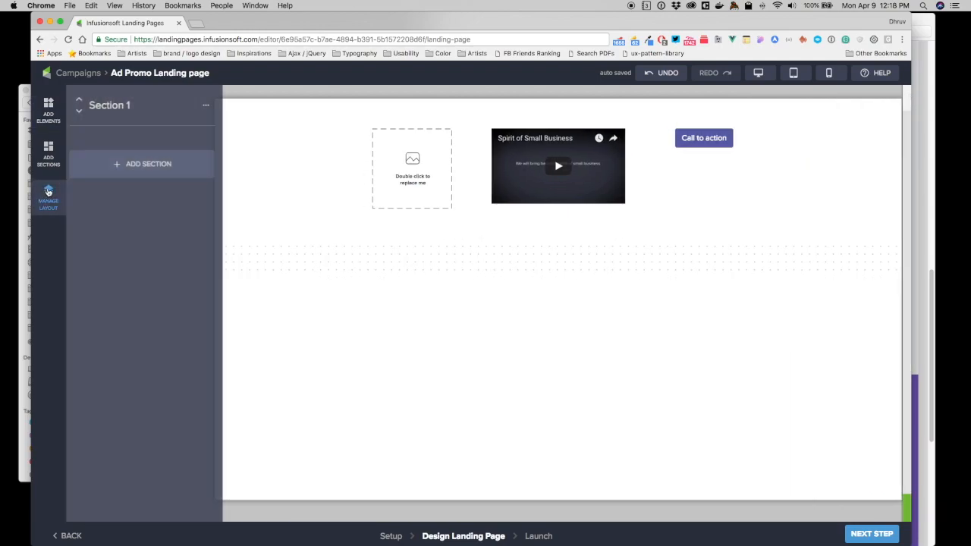
mouse_move(107, 111)
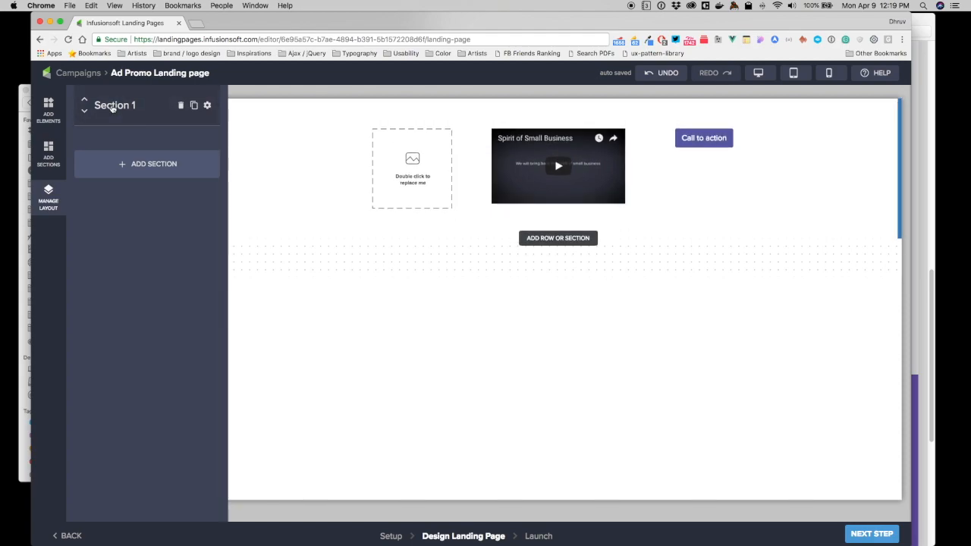
left_click(112, 107)
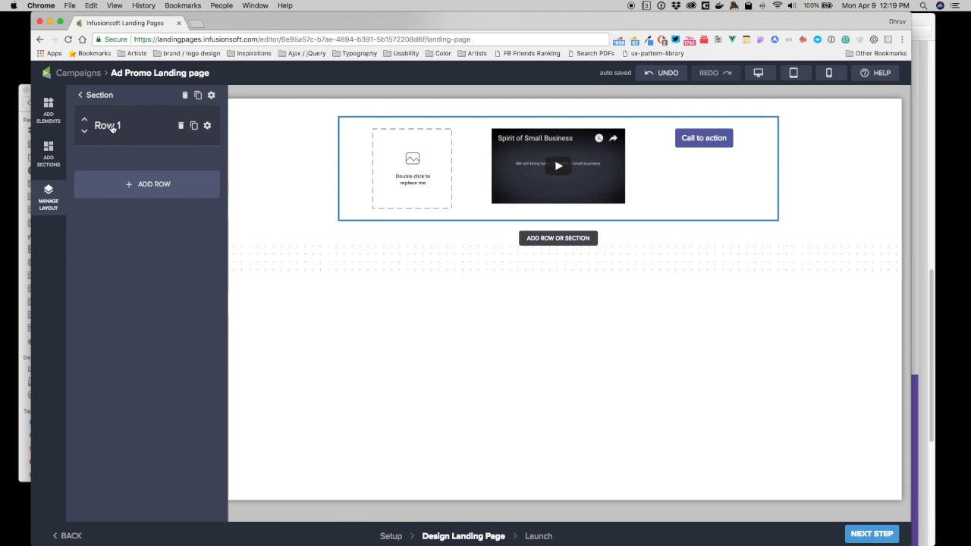
left_click(112, 127)
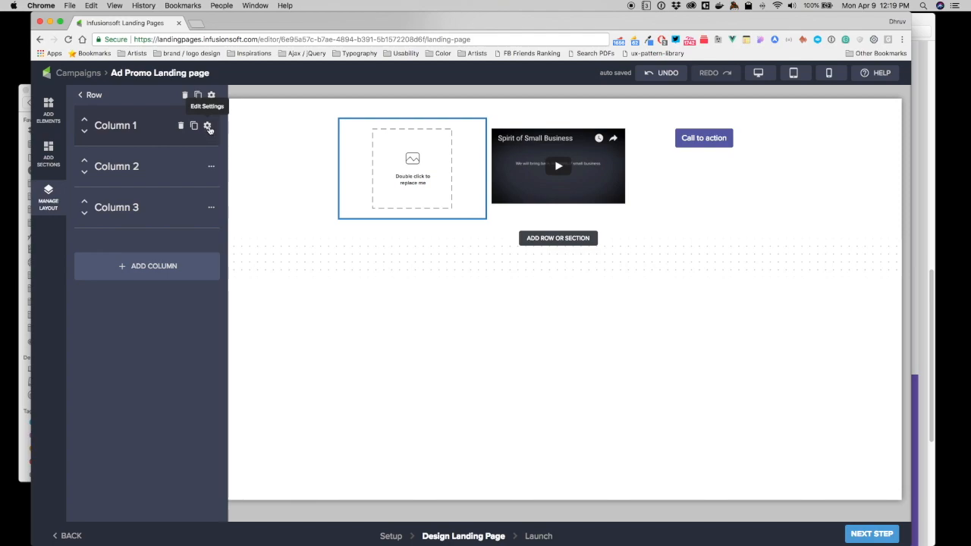
left_click(207, 126)
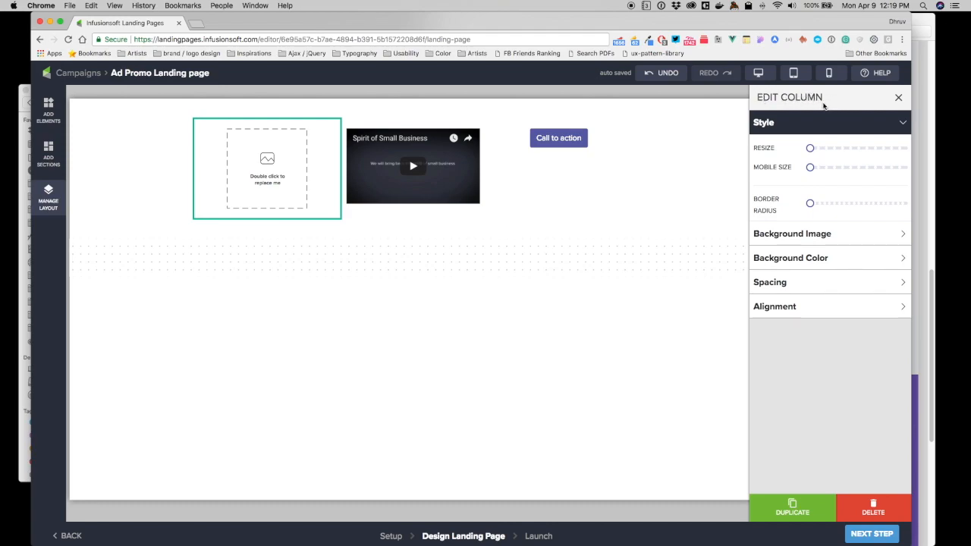
Try a larger mobile size for Column 1 in the phone preview and reset it to the minimum.
left_click_drag(810, 149, 827, 166)
left_click(829, 73)
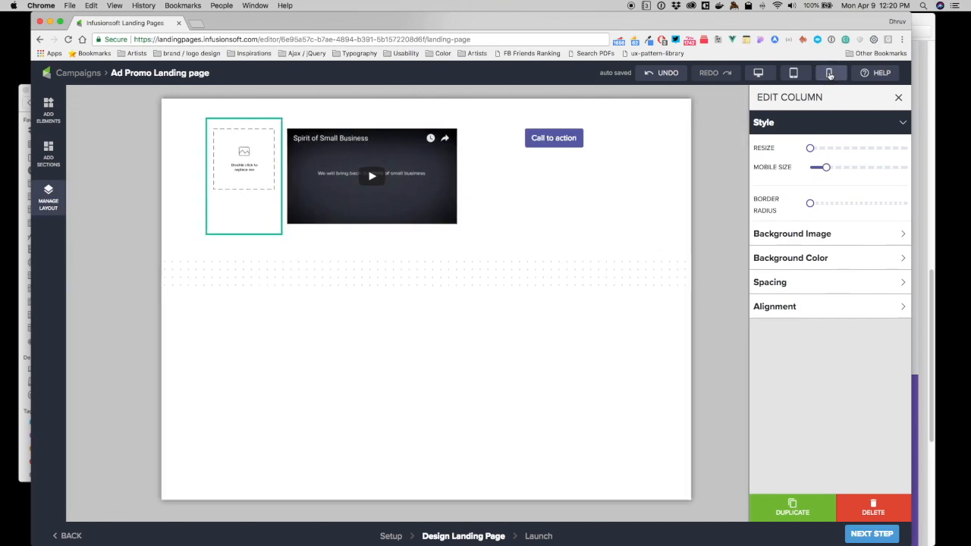
left_click_drag(827, 171, 794, 174)
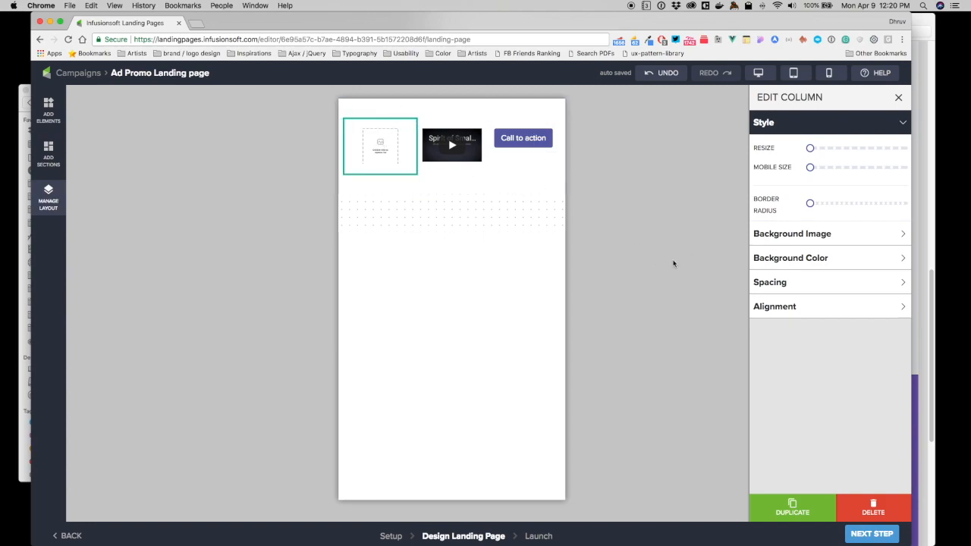
Add the background color #4fc3f7 to the first column and save it.
left_click(786, 260)
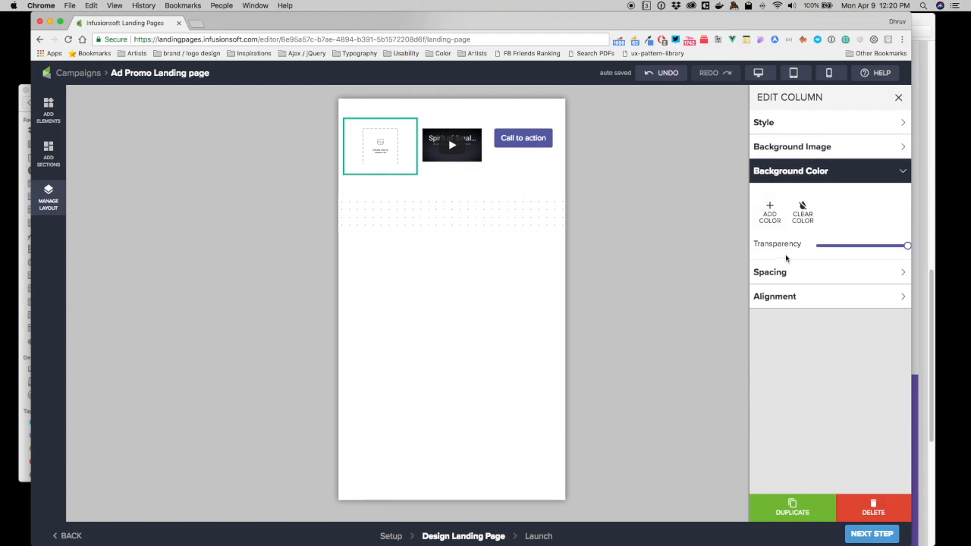
left_click(770, 212)
left_click(804, 219)
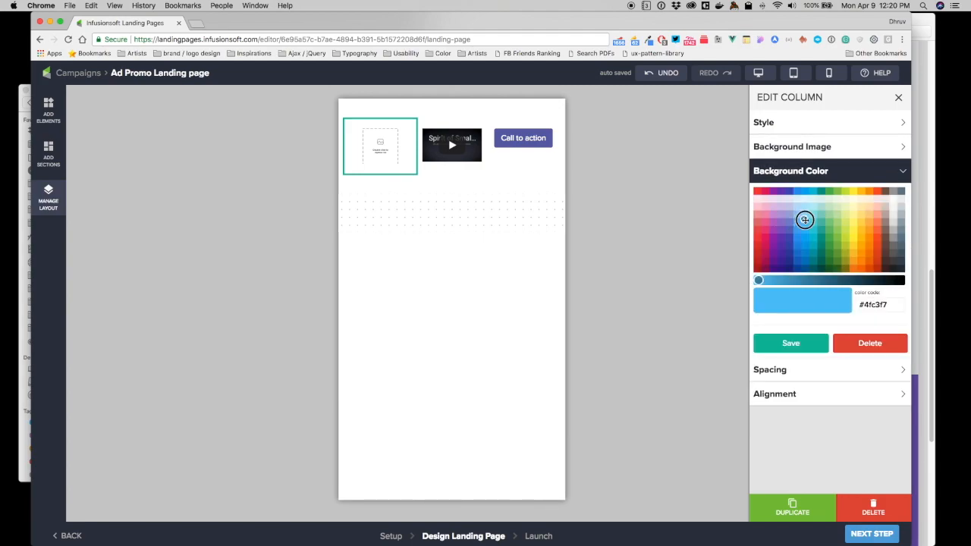
left_click(795, 338)
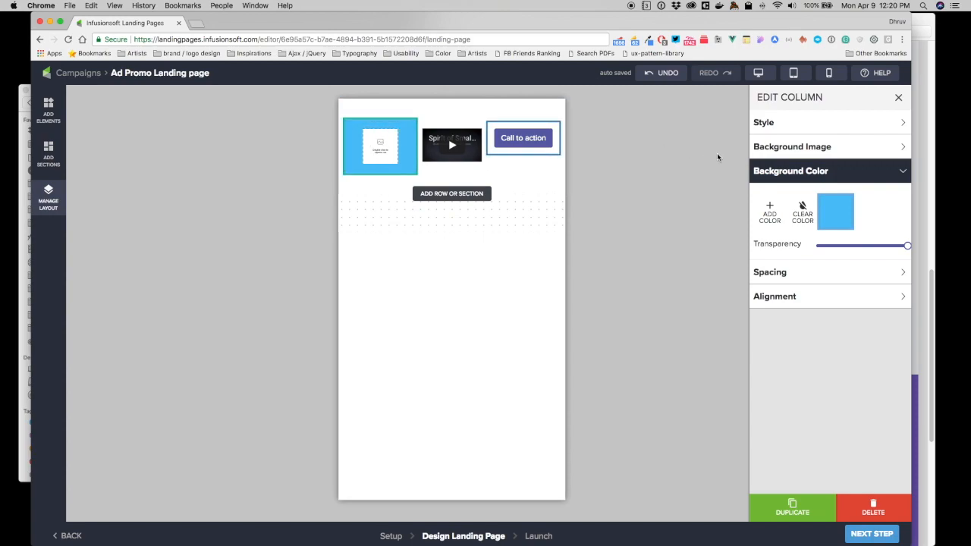
Try adjusting the first column's border radius and return to the desktop preview.
left_click(788, 123)
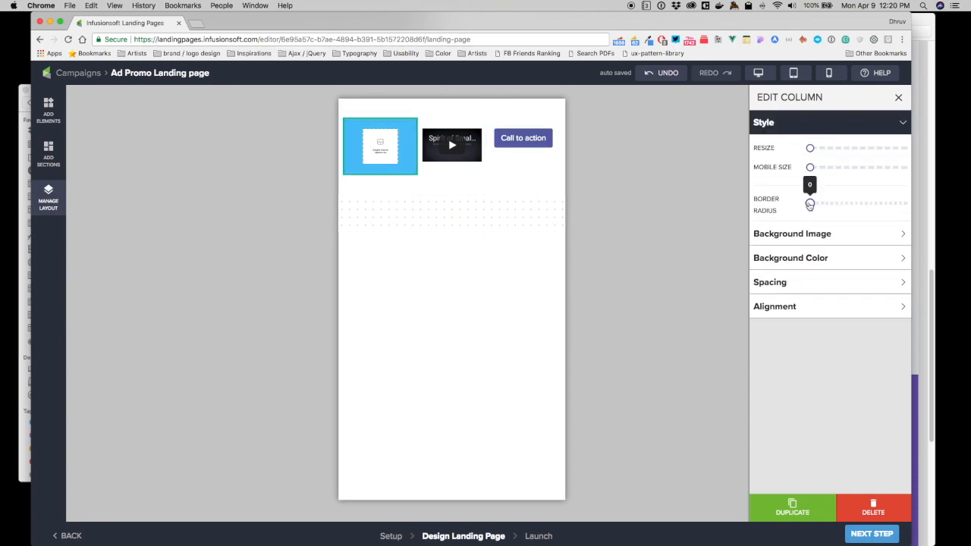
mouse_move(810, 203)
left_mouse_down()
mouse_move(848, 207)
mouse_move(811, 209)
left_mouse_up()
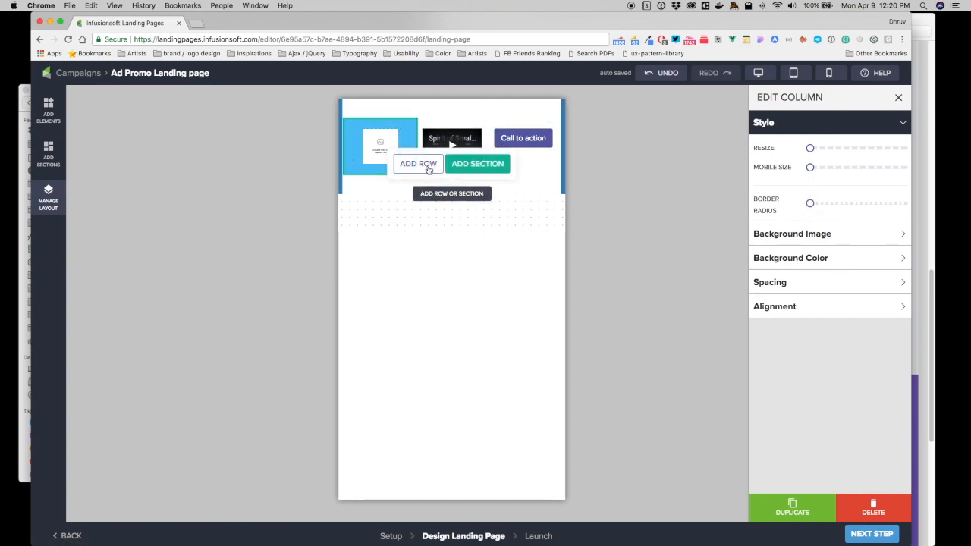
left_click(758, 73)
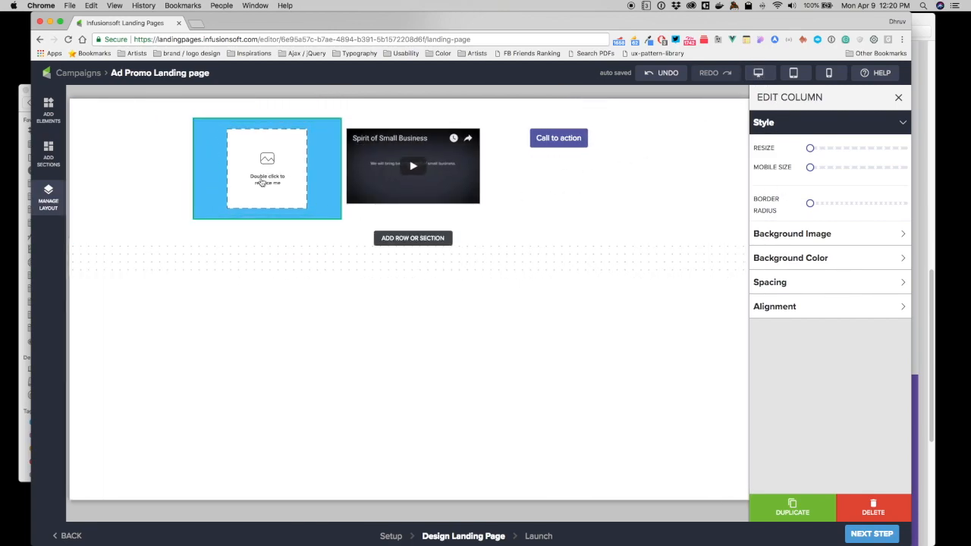
Add a two-column row below the first row, with a text element in its left column and an image in its right column.
left_click(48, 199)
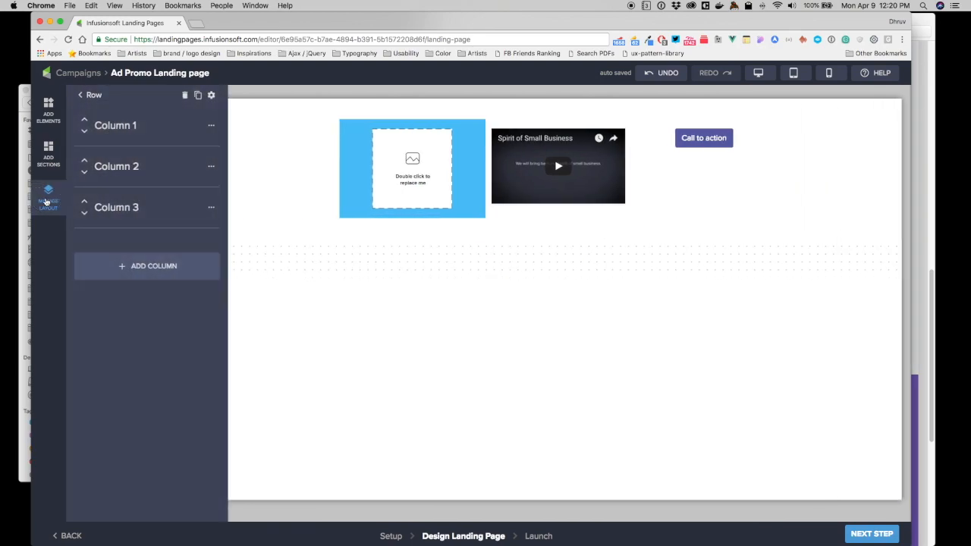
left_click(91, 96)
left_click(91, 97)
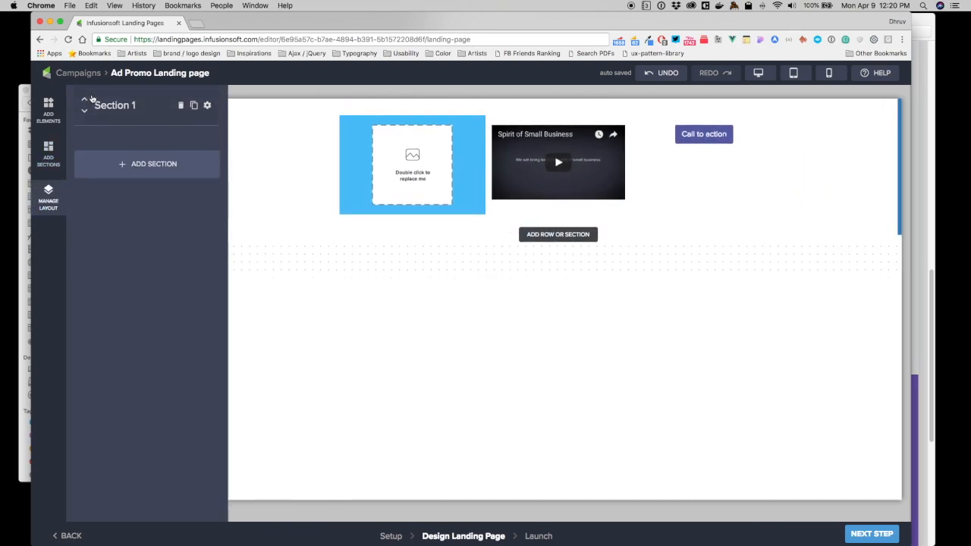
left_click(109, 106)
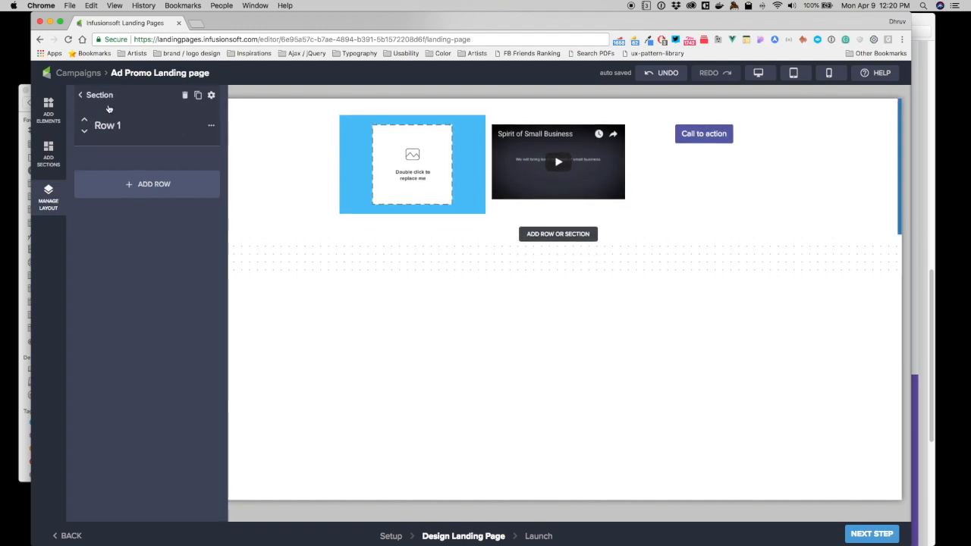
mouse_move(538, 240)
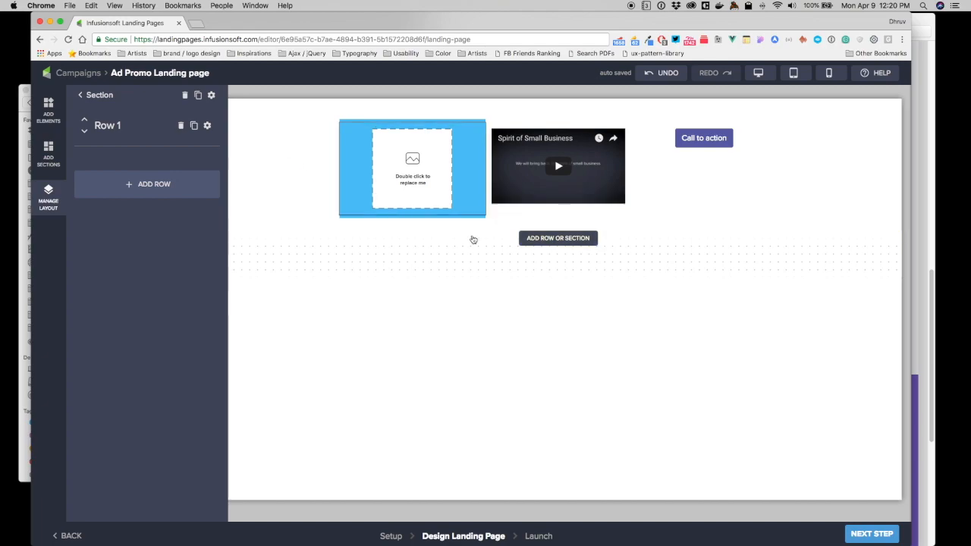
left_click(520, 209)
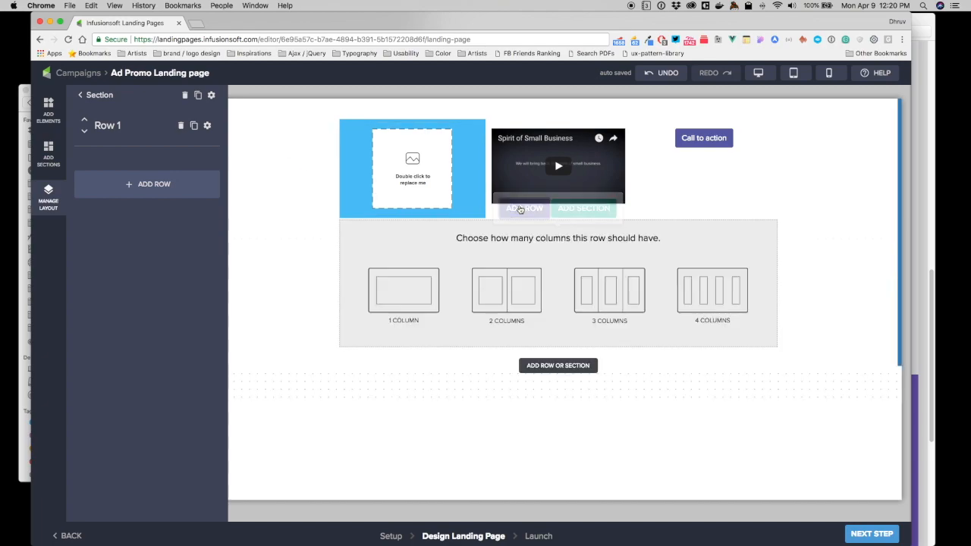
left_click(503, 291)
left_click(514, 276)
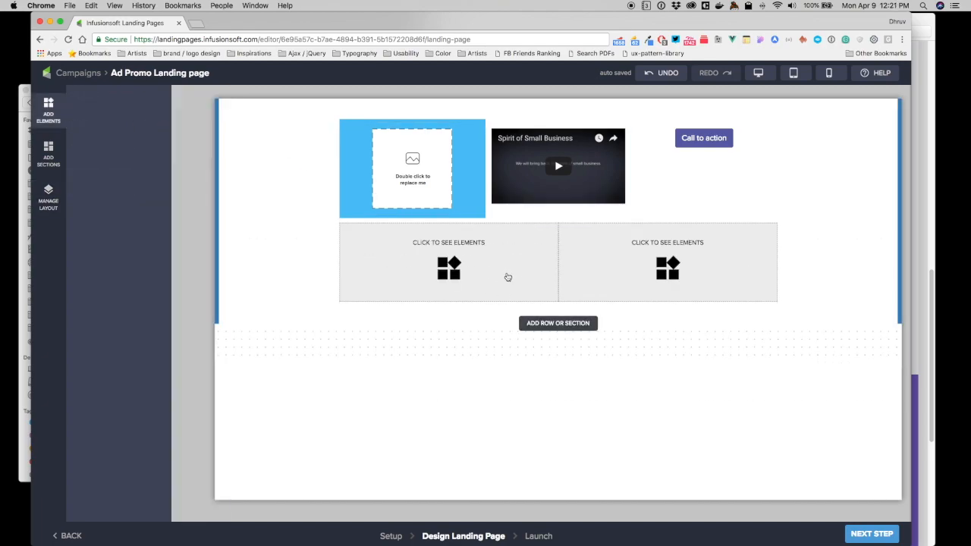
left_click_drag(94, 141, 455, 267)
left_click_drag(143, 141, 723, 278)
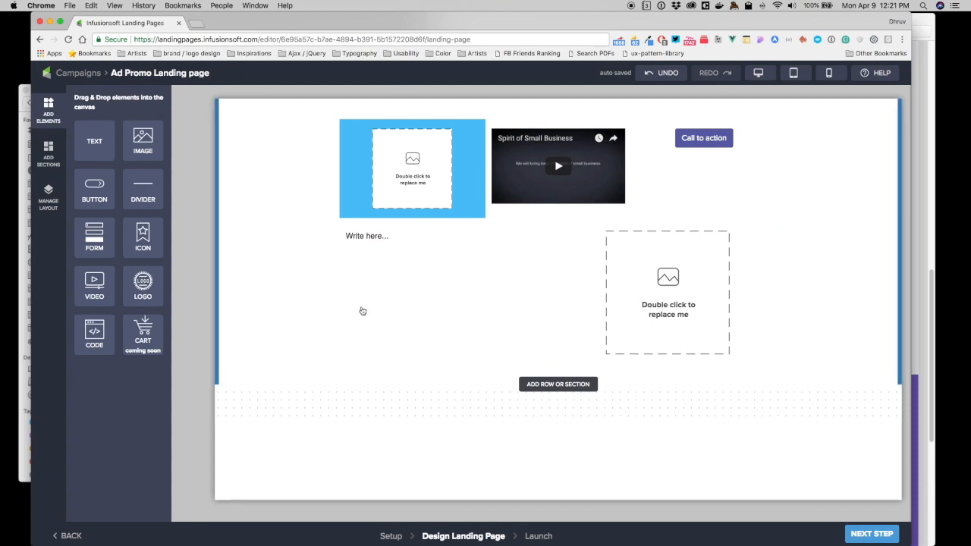
Examine the section's row layout and the settings of the second row's text and image elements.
left_click(47, 195)
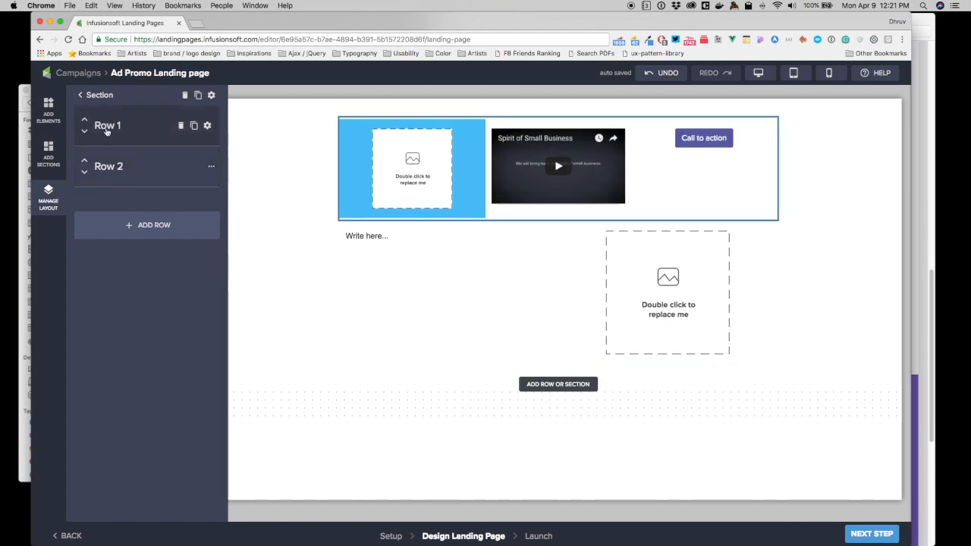
left_click(48, 204)
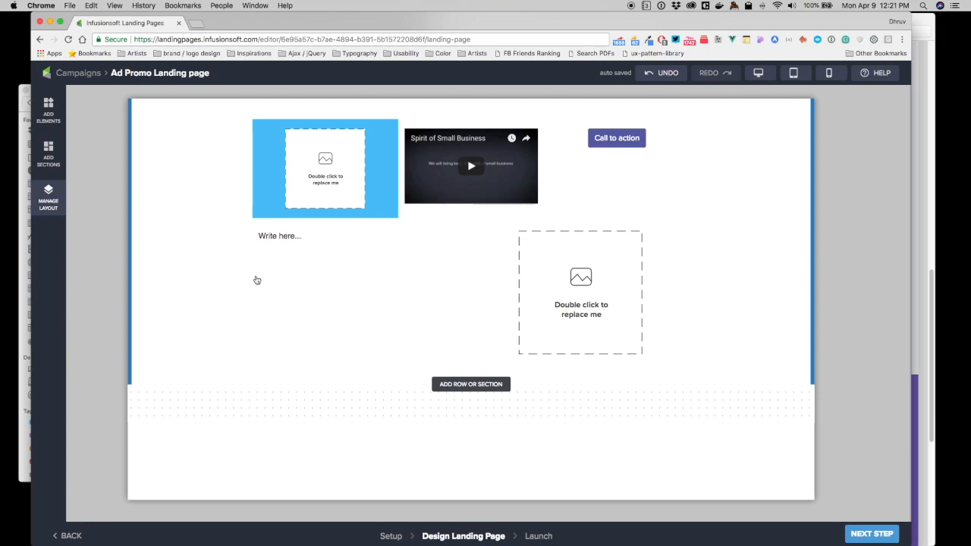
left_click(280, 238)
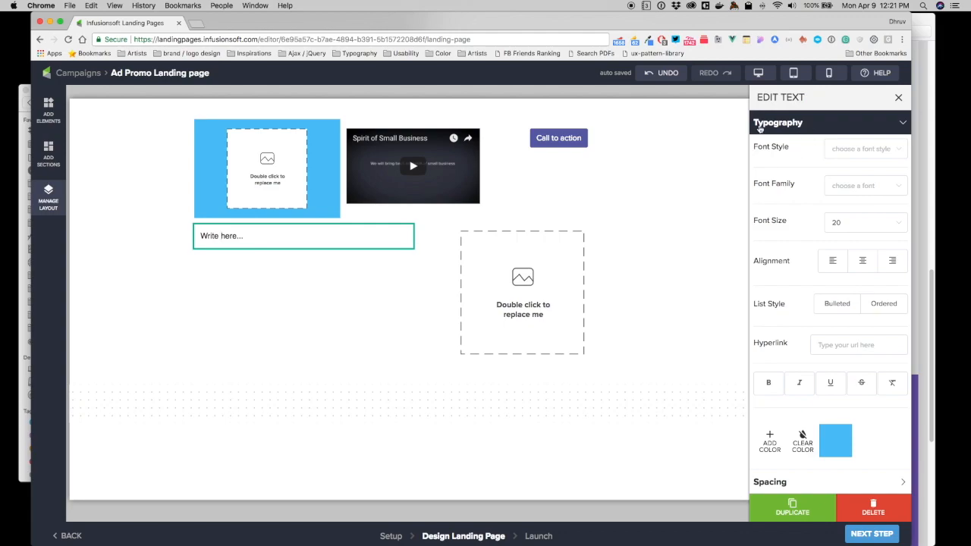
left_click(493, 276)
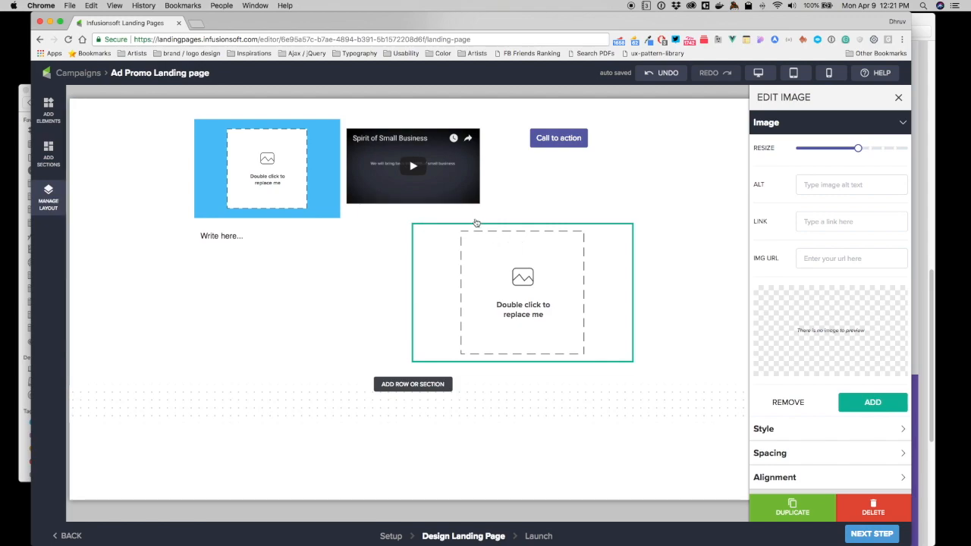
left_click(49, 189)
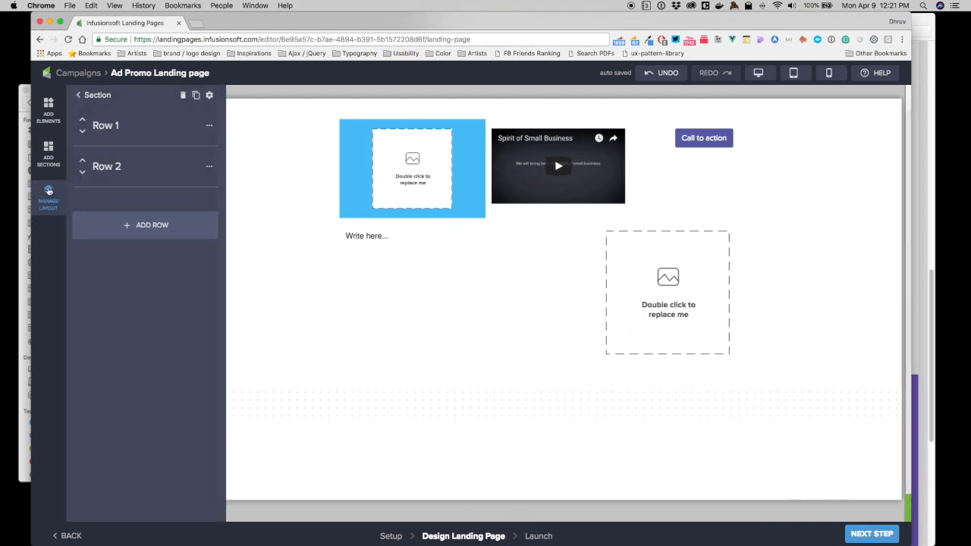
left_click(49, 191)
left_click(49, 191)
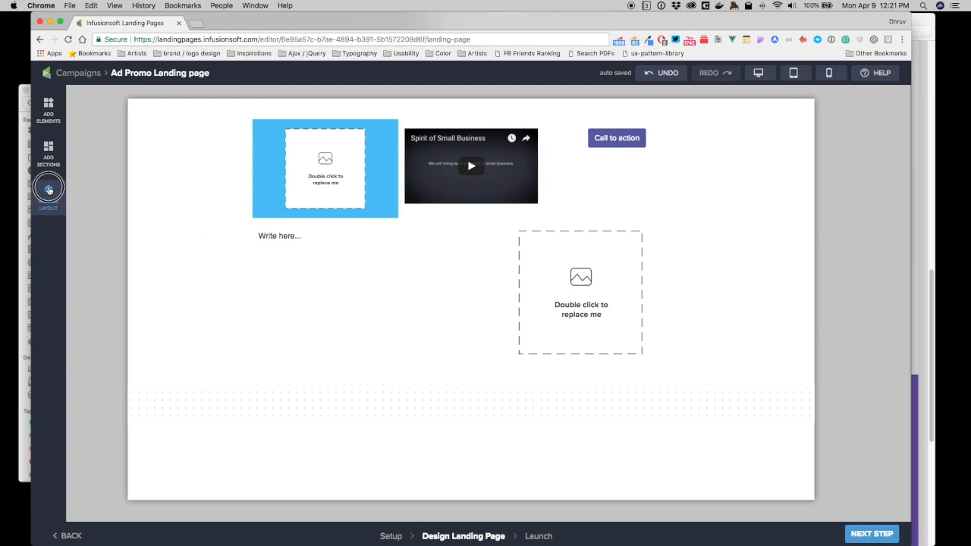
Examine the layout of Section 1 down to the second row's columns and open the settings of its first column.
left_click(89, 100)
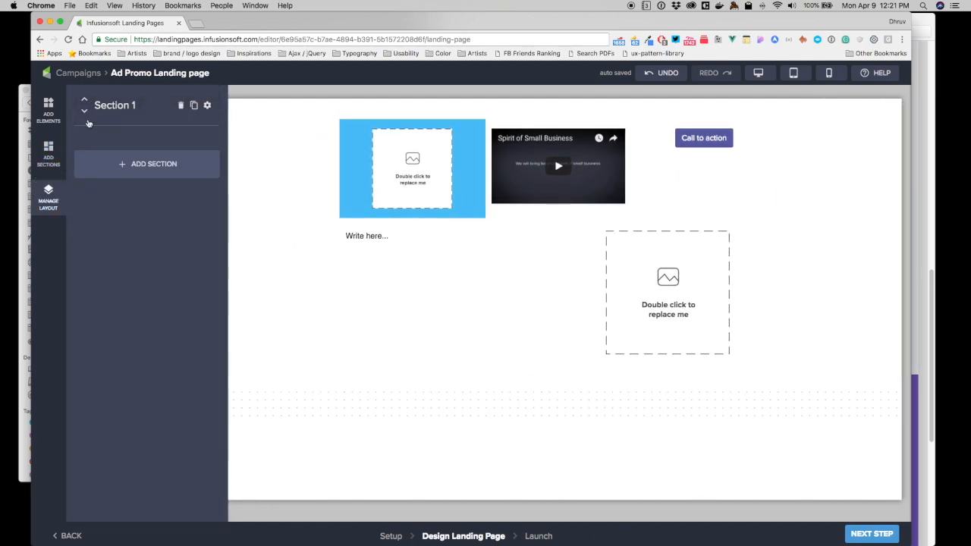
left_click(46, 207)
left_click(47, 201)
mouse_move(95, 108)
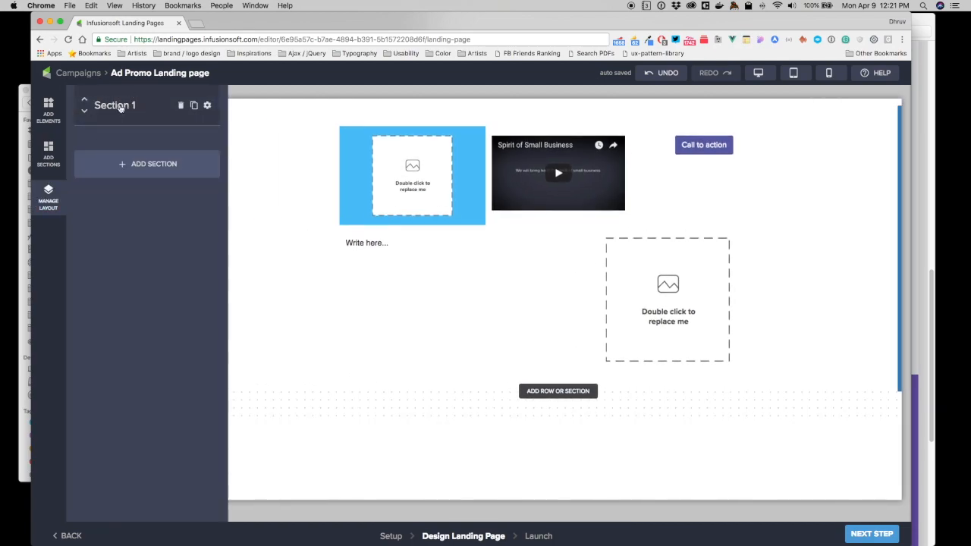
left_click(120, 107)
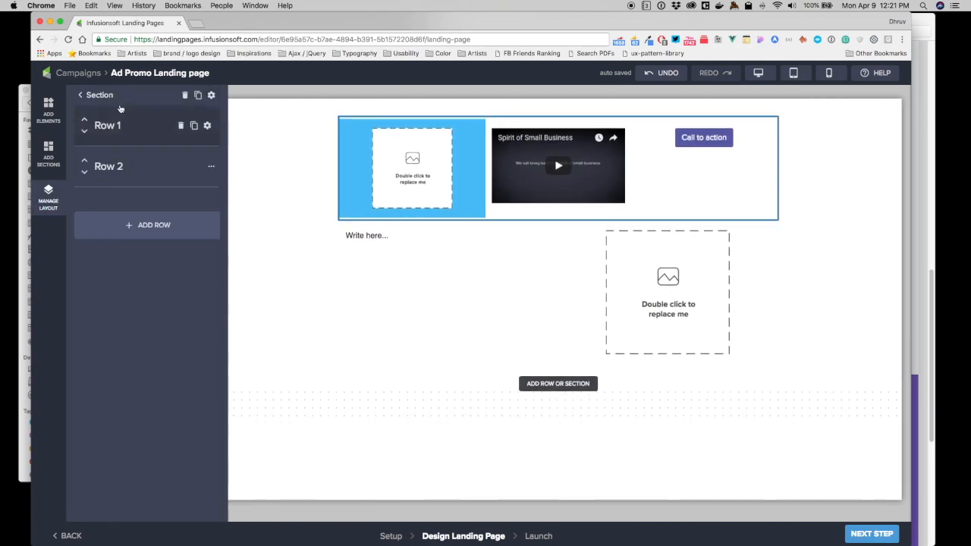
left_click(111, 168)
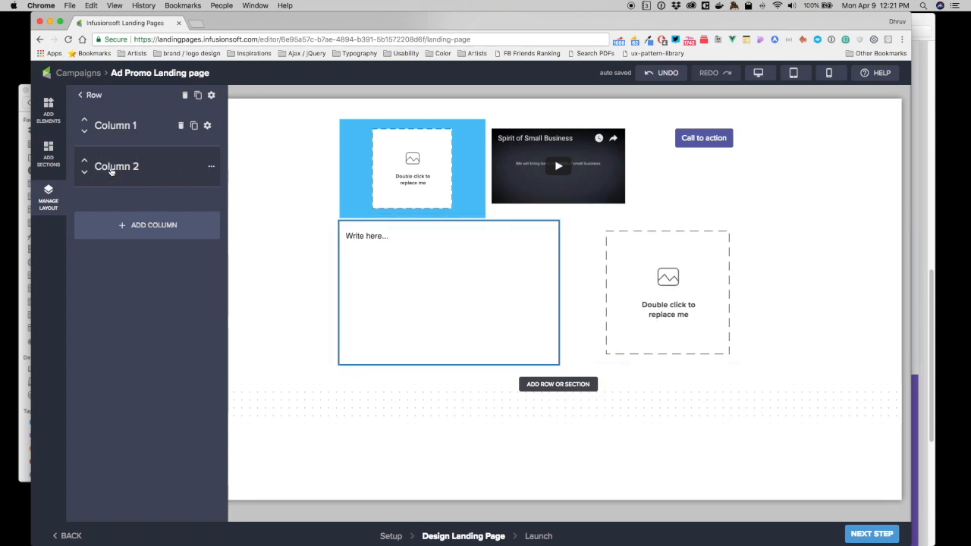
left_click(209, 127)
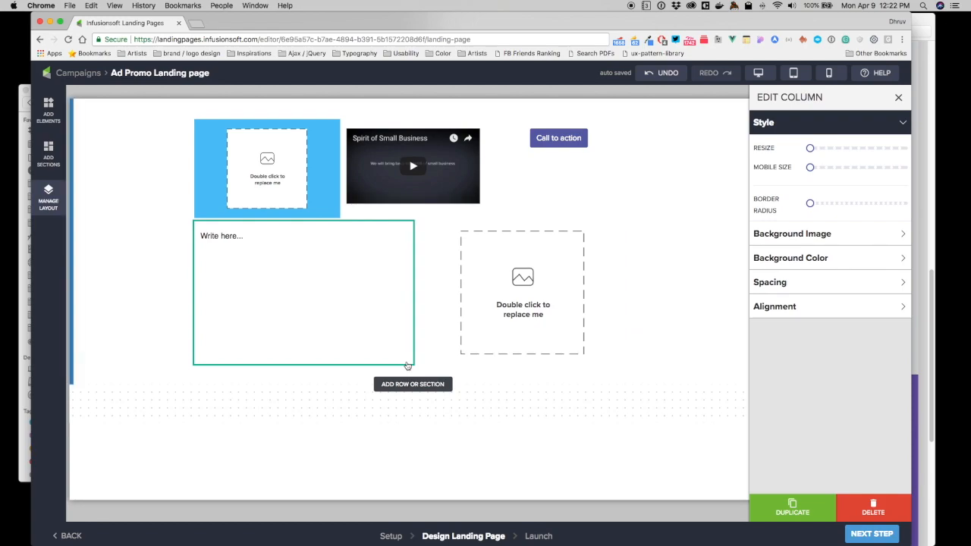
Widen the second row's image column to about two-thirds of the row width and select the text column beside it.
left_click(516, 275)
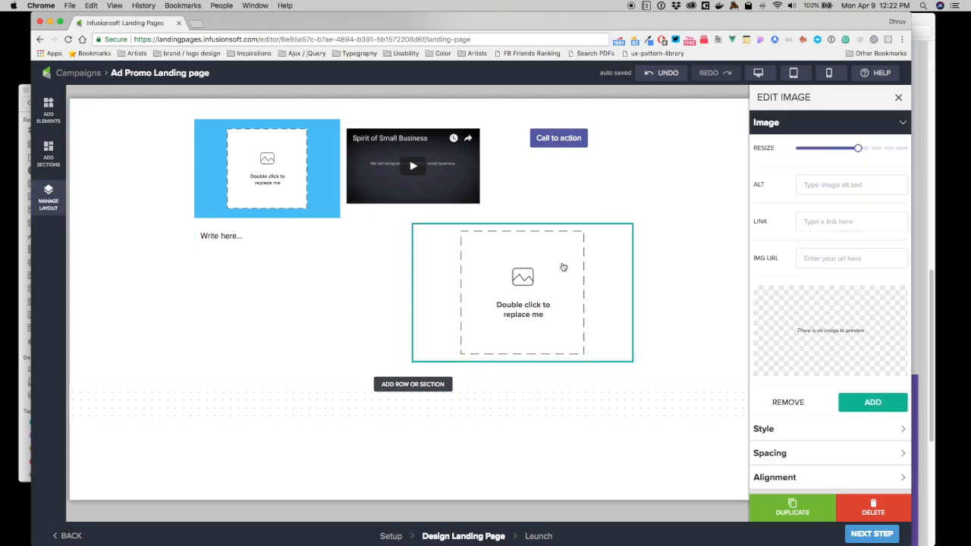
left_click(613, 226)
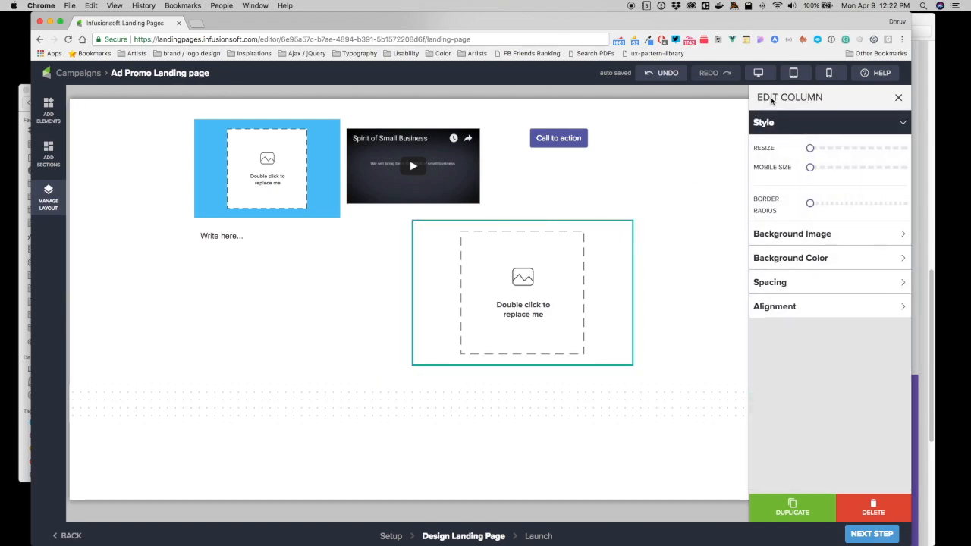
left_click_drag(811, 150, 876, 156)
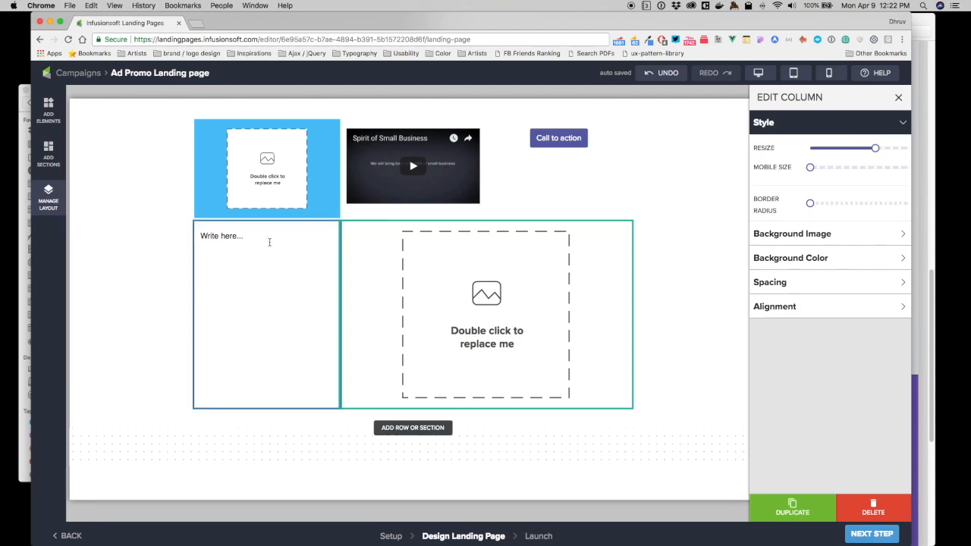
left_click(296, 319)
left_click_drag(809, 148, 613, 163)
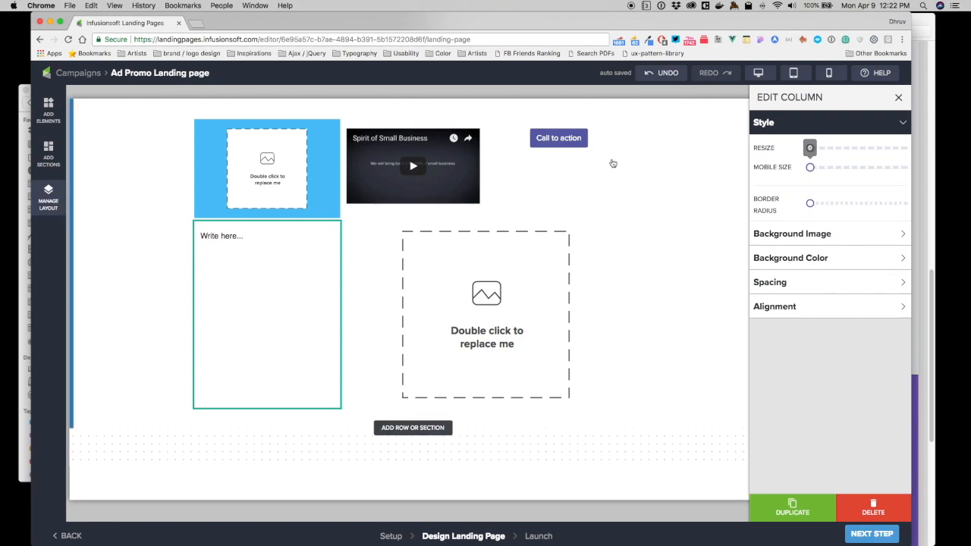
Examine the settings of the first row and of its video column, including the column's spacing options.
left_click(455, 210)
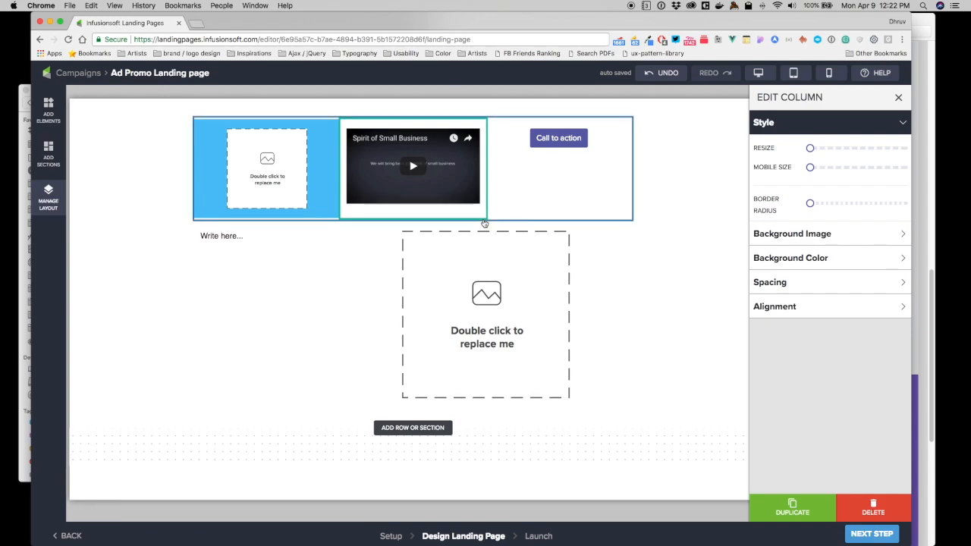
left_click(484, 222)
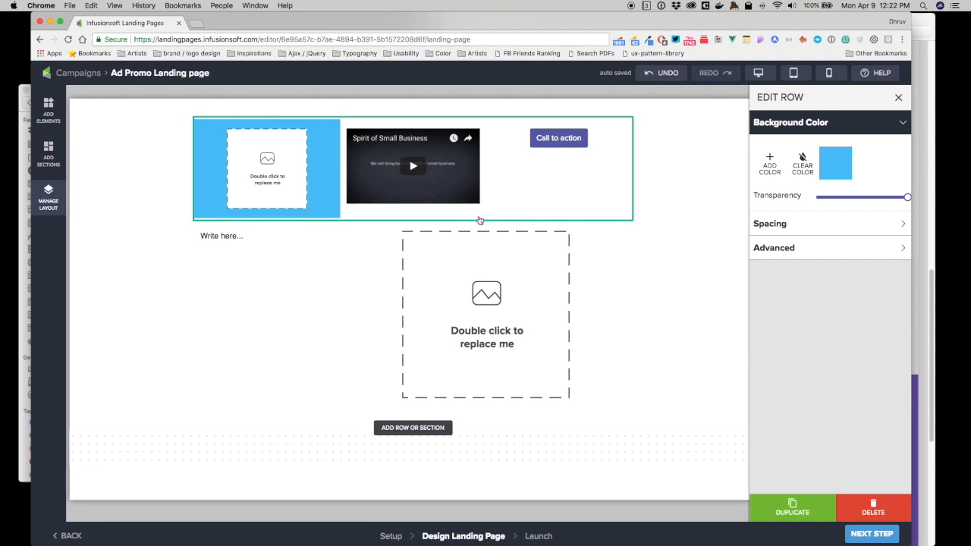
left_click(438, 218)
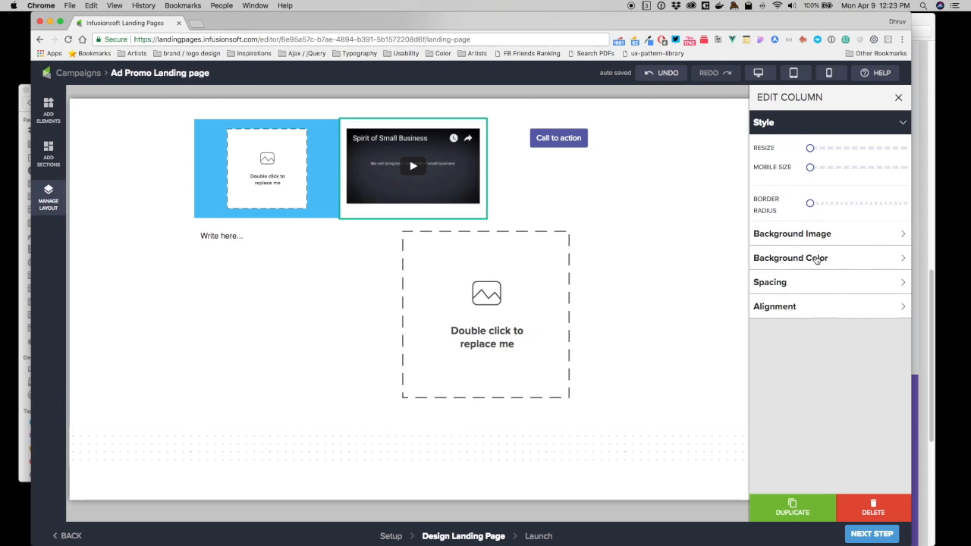
left_click(781, 285)
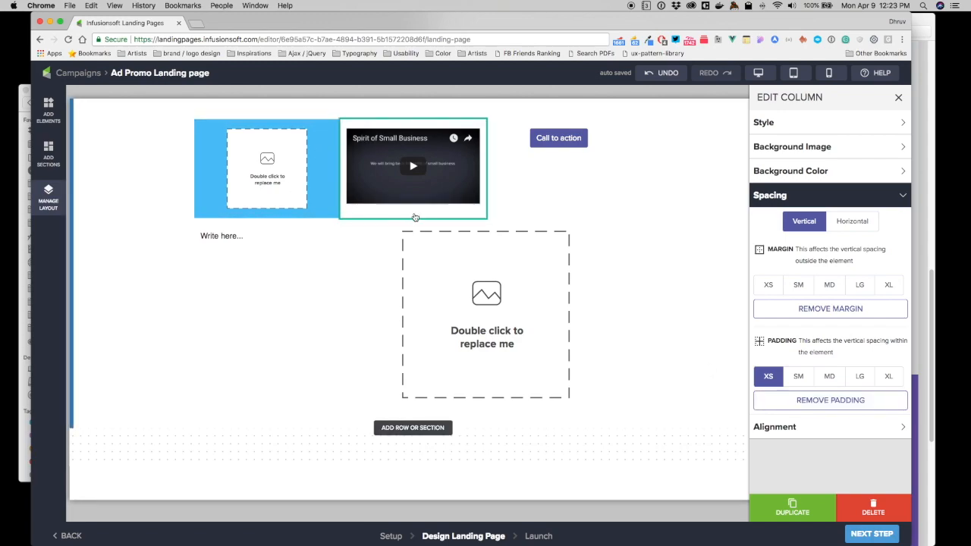
Add a one-column row below the second row.
left_click(415, 430)
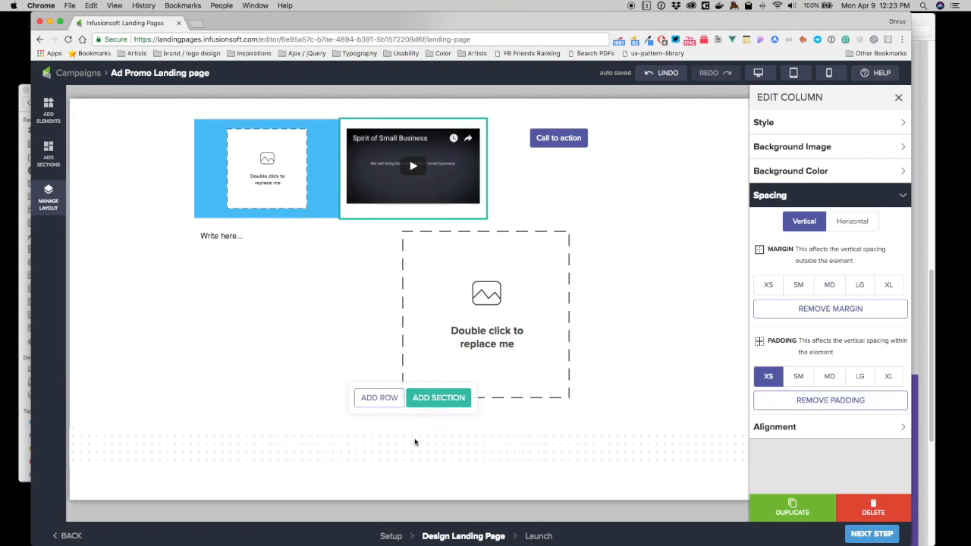
left_click(395, 400)
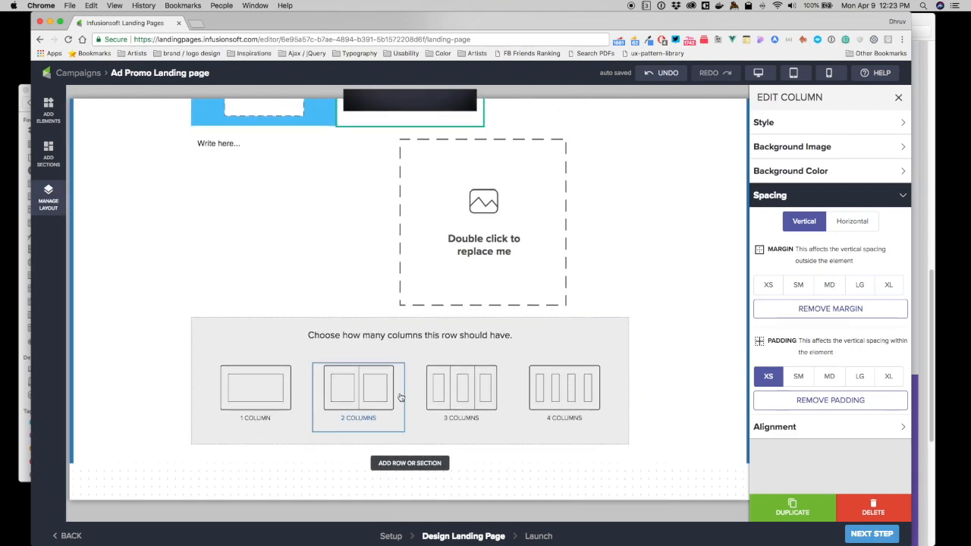
left_click(272, 403)
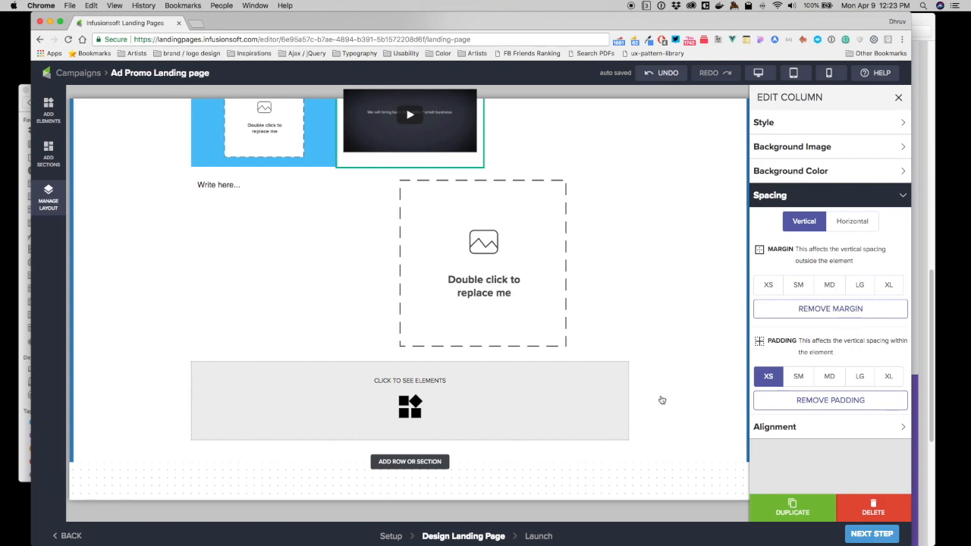
Narrow the third row's single column to about 40 percent of the row width and align it to the center.
left_click(615, 427)
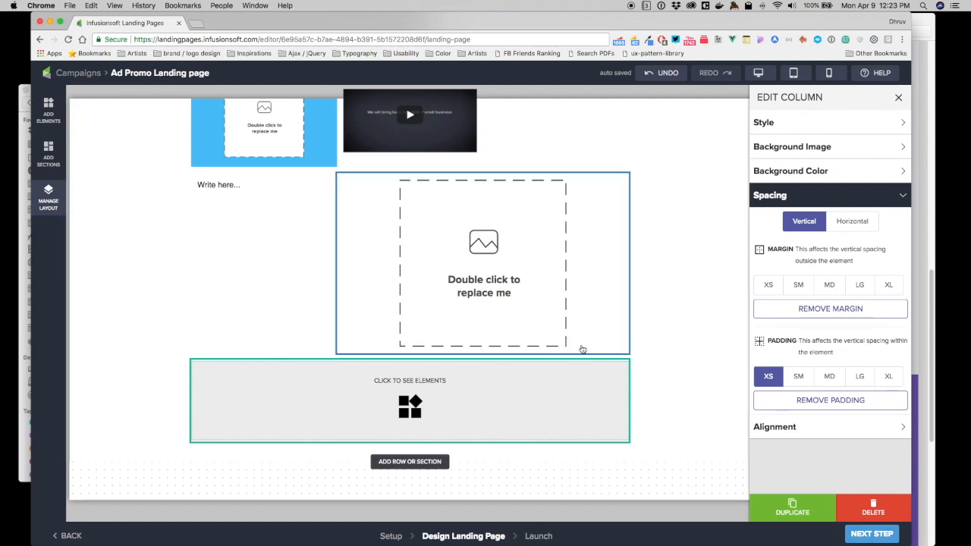
left_click(801, 123)
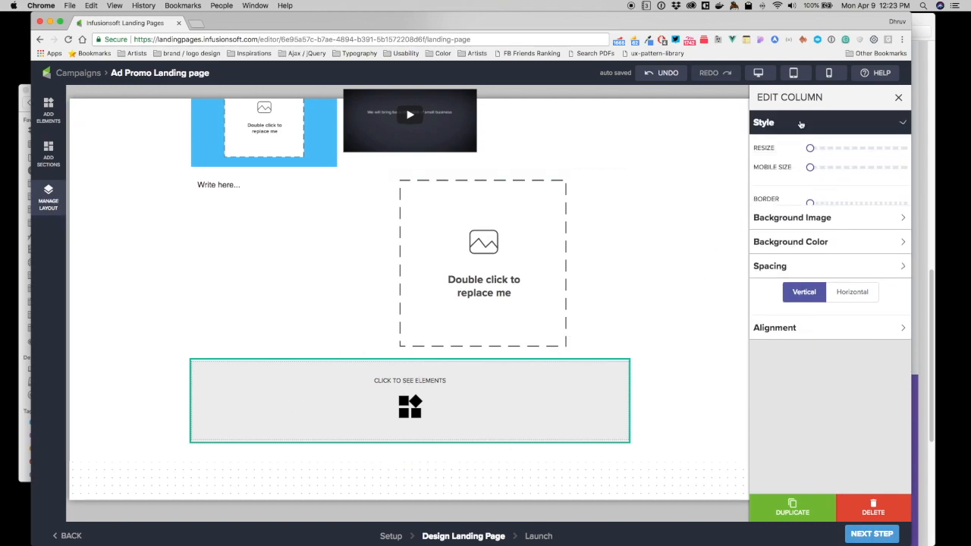
left_click_drag(811, 148, 851, 148)
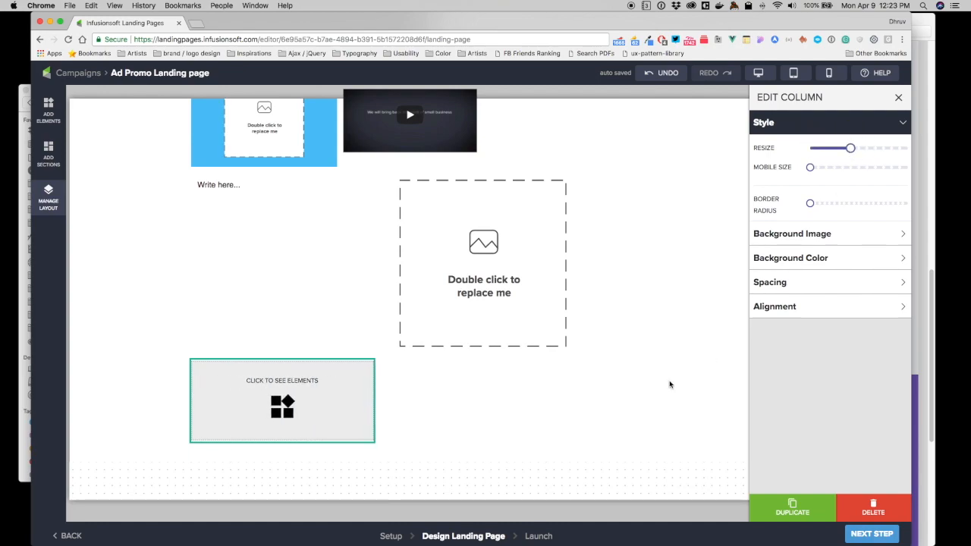
left_click(774, 307)
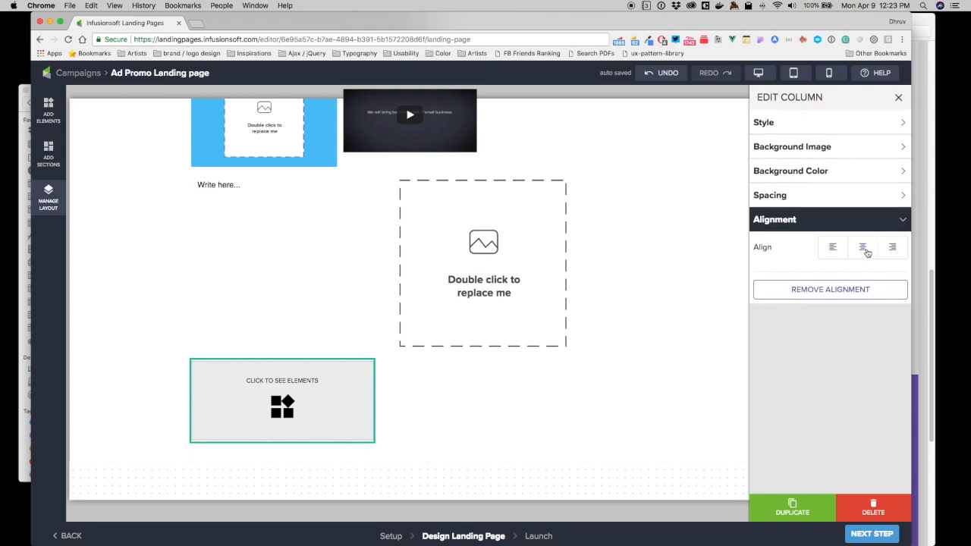
left_click(867, 252)
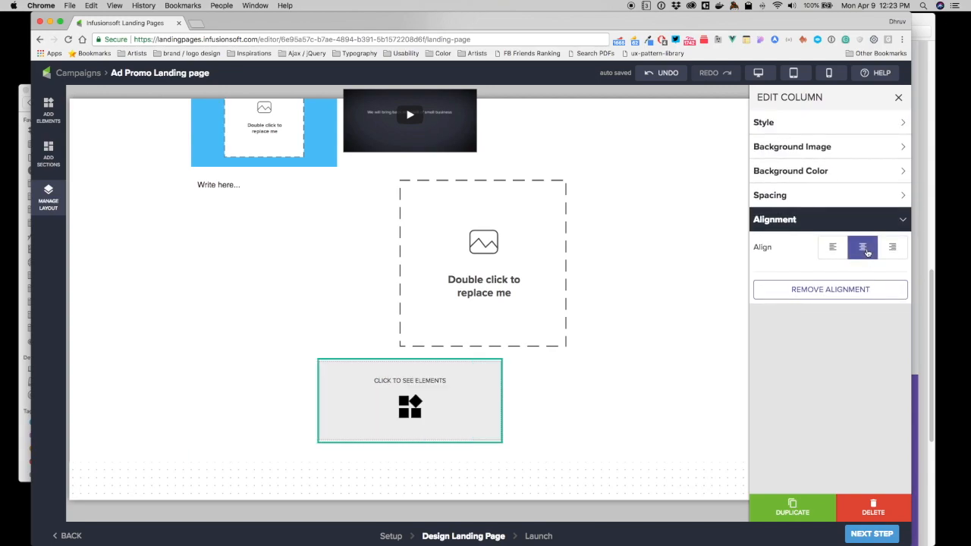
Place a text element in the third row's centered column and center its text.
left_click(48, 110)
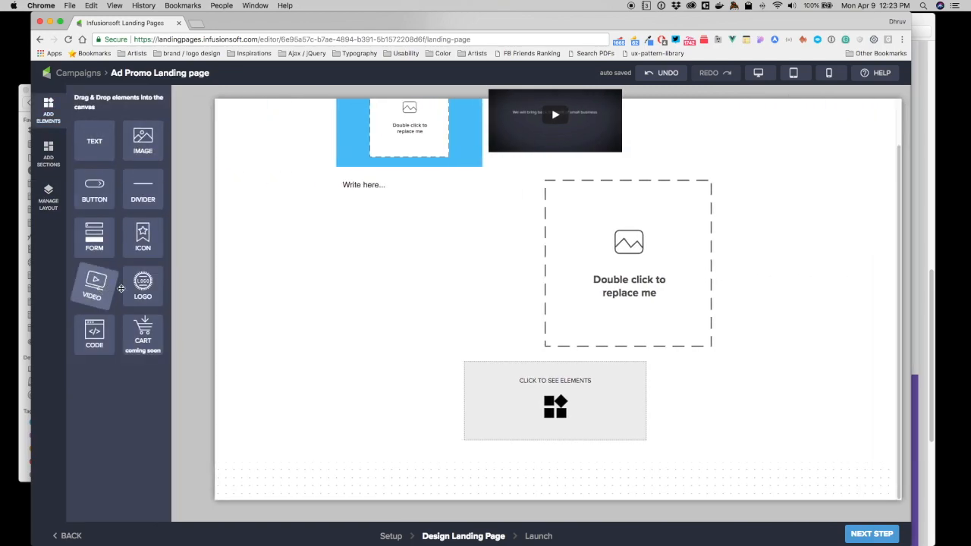
left_click_drag(94, 139, 577, 411)
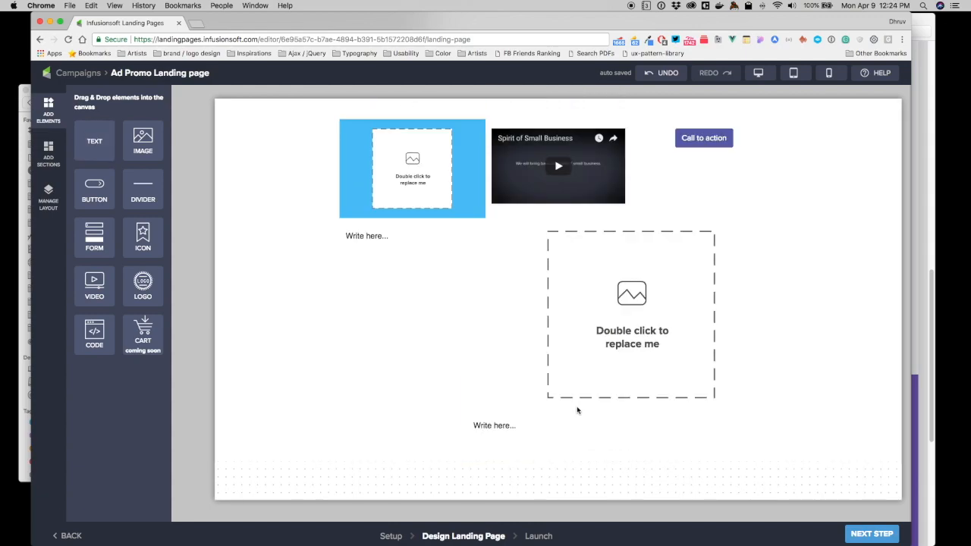
left_click(505, 425)
left_click(862, 261)
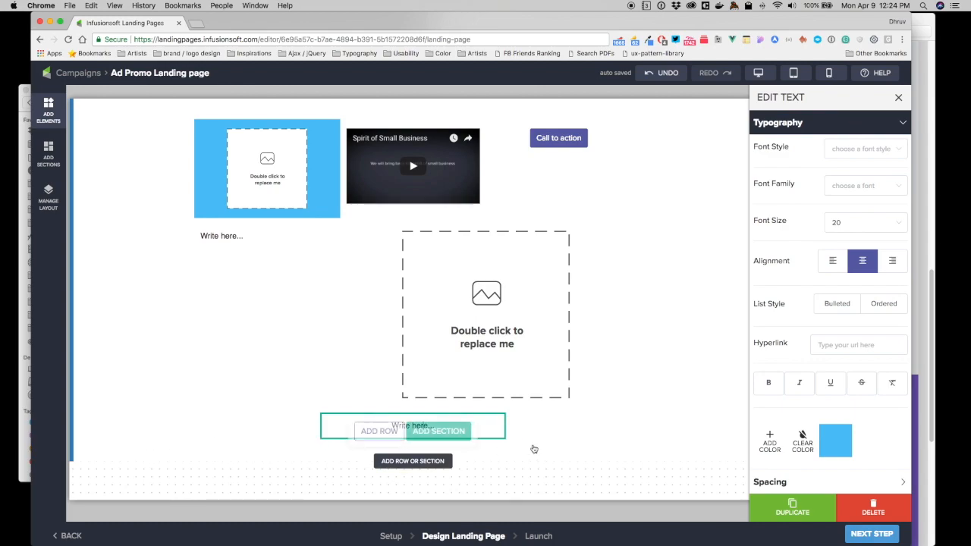
Add a two-column row below the centered text, with a logo element in its left column and a button in its right column.
mouse_move(505, 430)
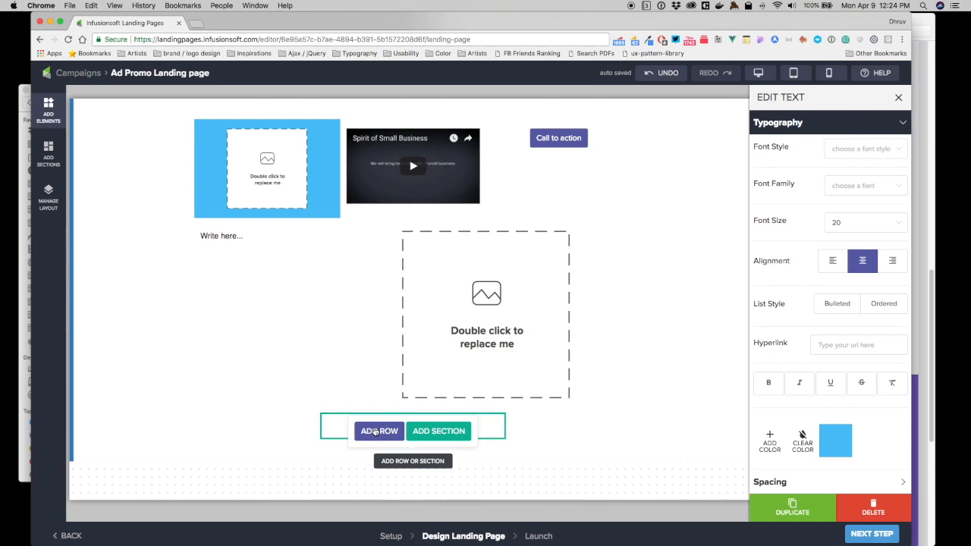
left_click(373, 432)
left_click(364, 416)
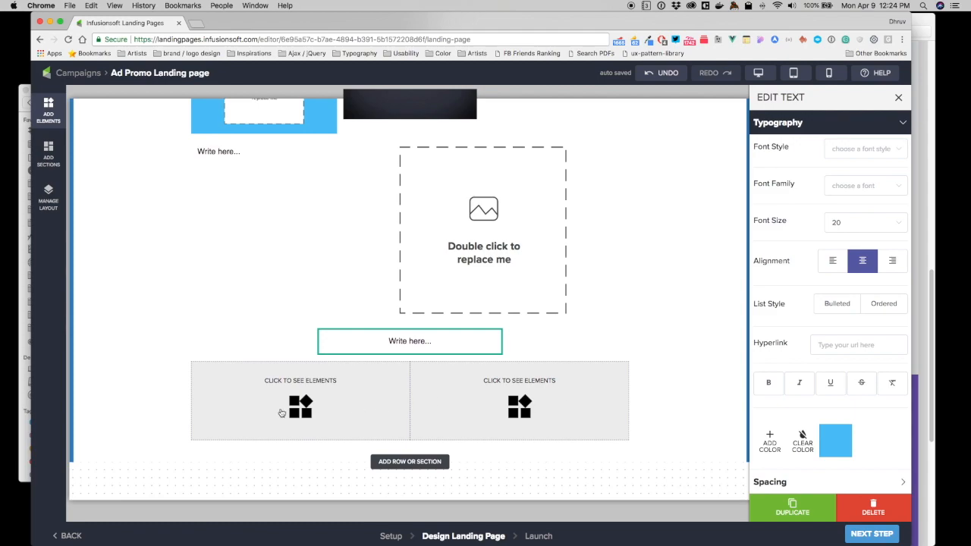
left_click(317, 402)
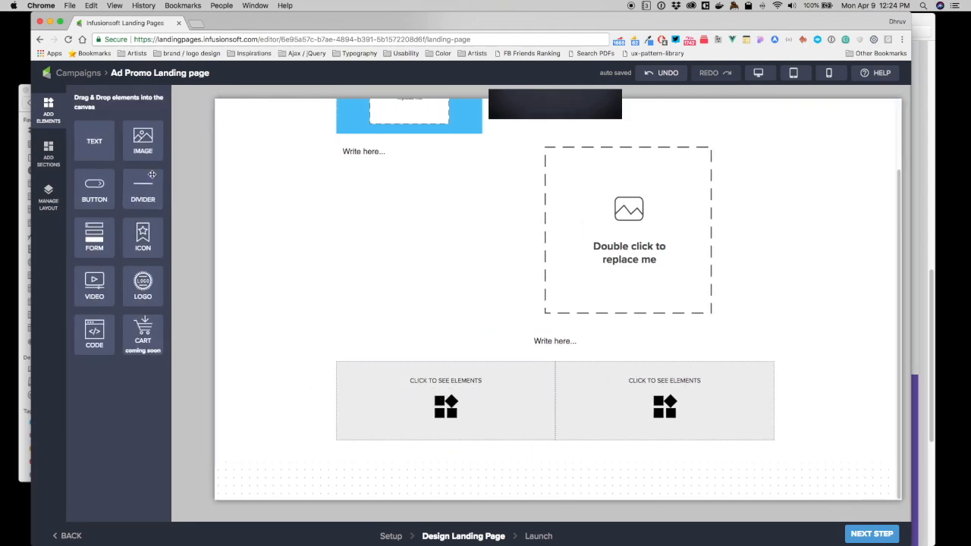
left_click_drag(142, 285, 416, 402)
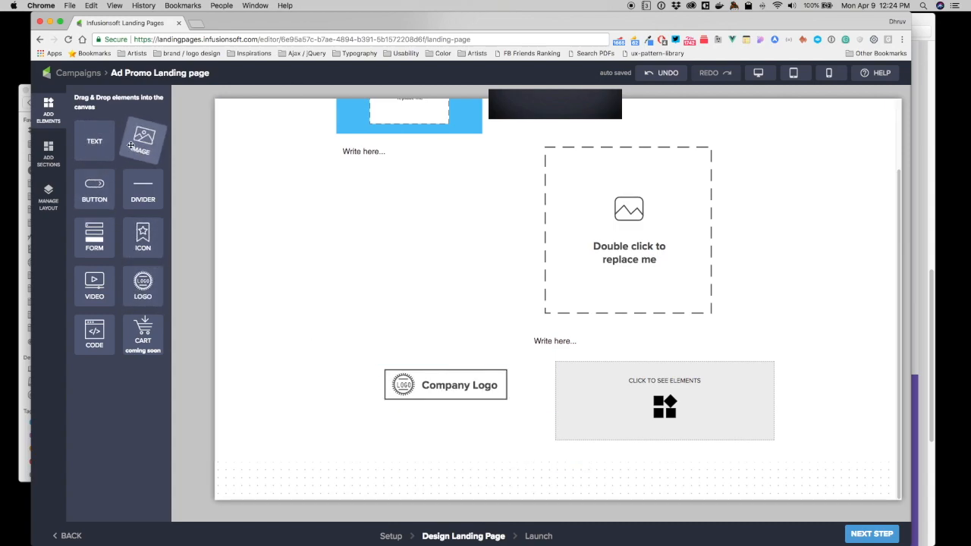
left_click_drag(94, 190, 688, 404)
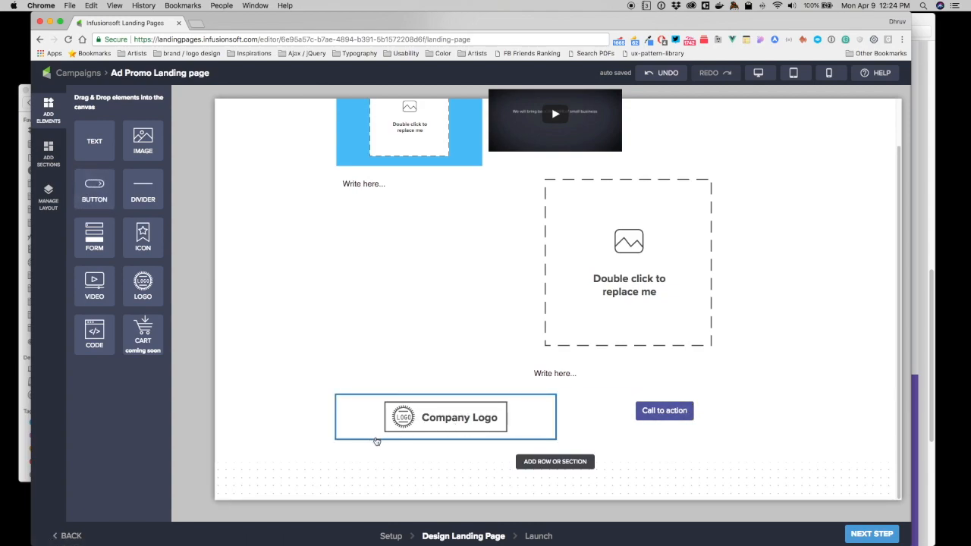
Narrow the logo and button columns to about a quarter of the row width each and align the button column to the right.
left_click(425, 438)
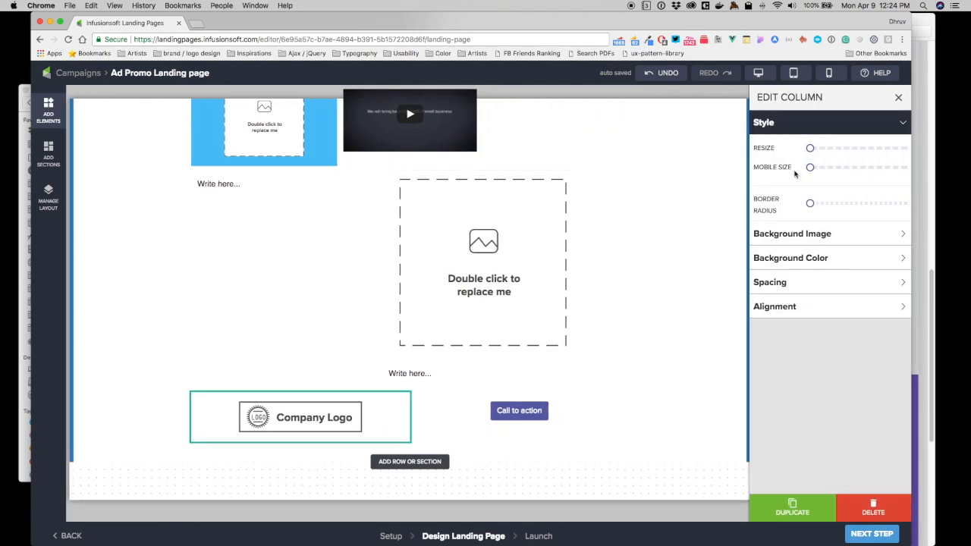
left_click_drag(810, 148, 836, 149)
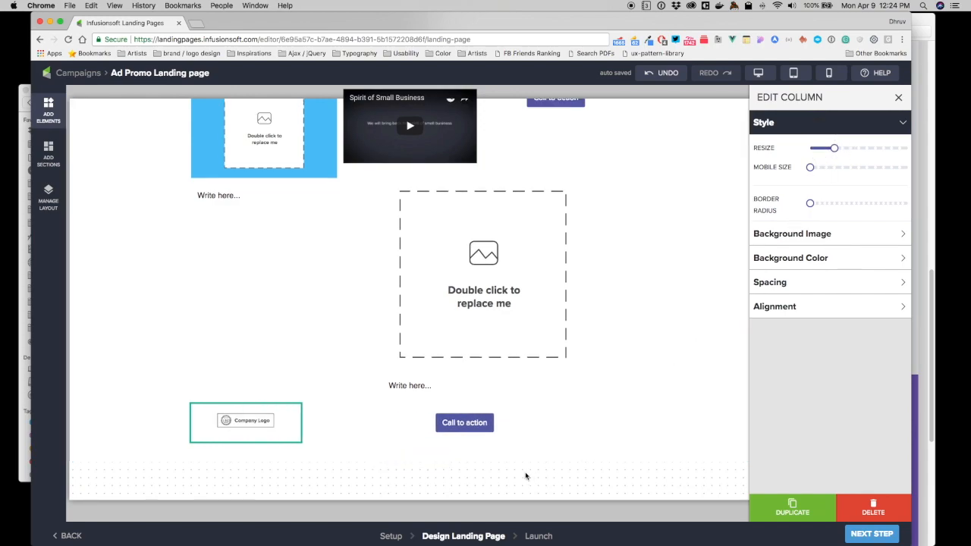
left_click(440, 442)
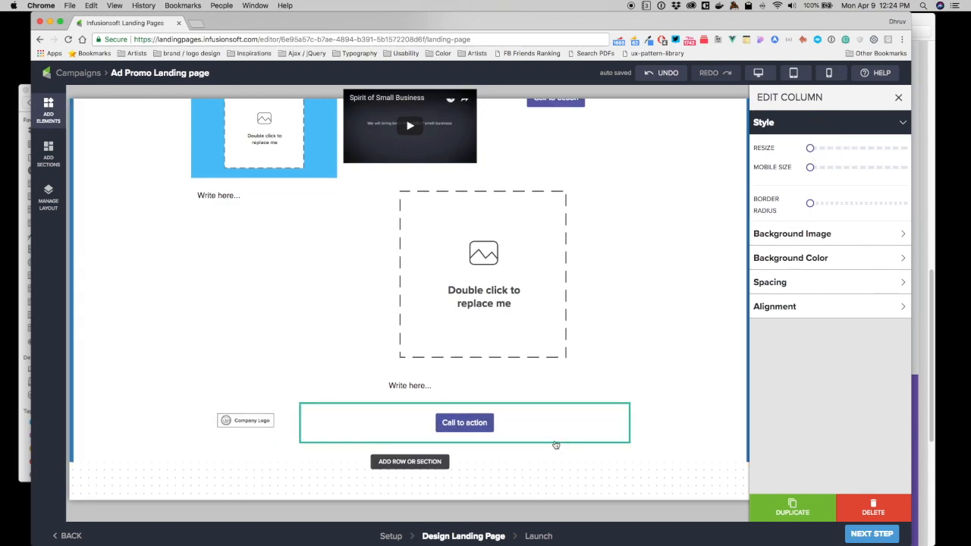
left_click_drag(816, 151, 835, 150)
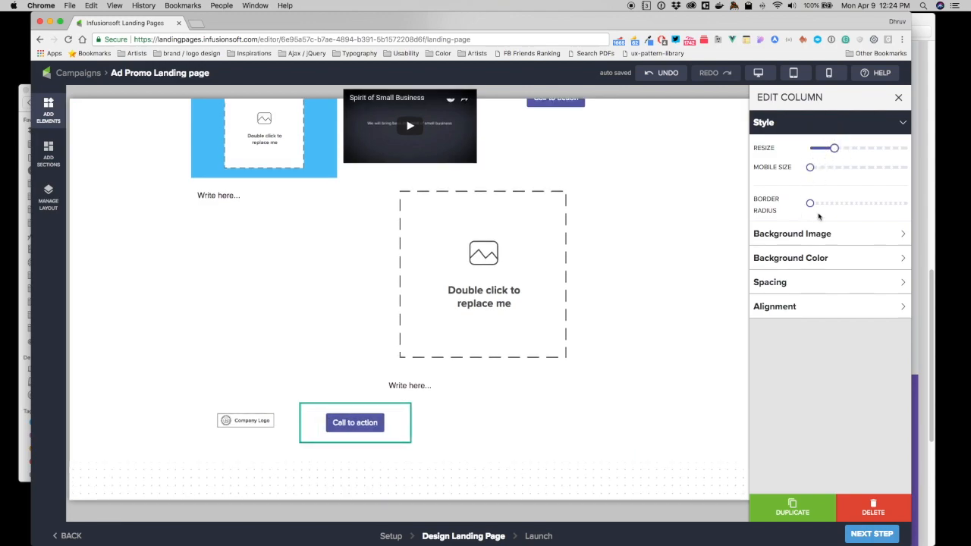
left_click(794, 310)
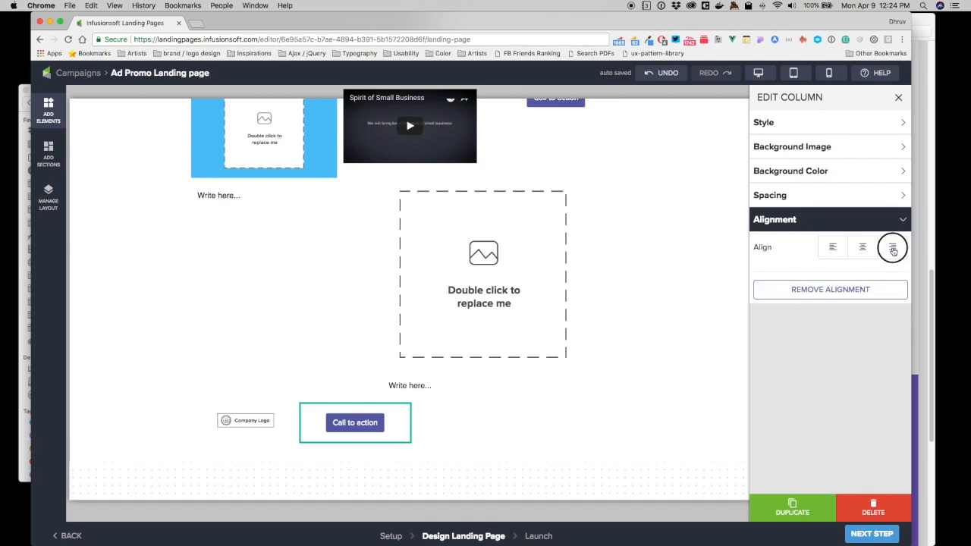
left_click(892, 247)
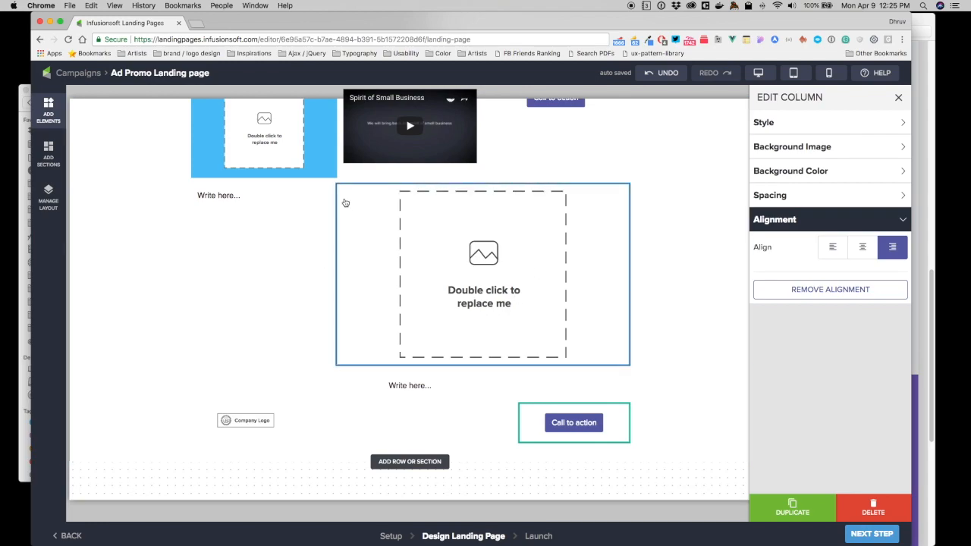
Switch to screenshot.png in Preview and examine how the sample landing page's sections are arranged in rows and columns.
scroll(303, 287, "up", 1)
scroll(239, 237, "up", 2)
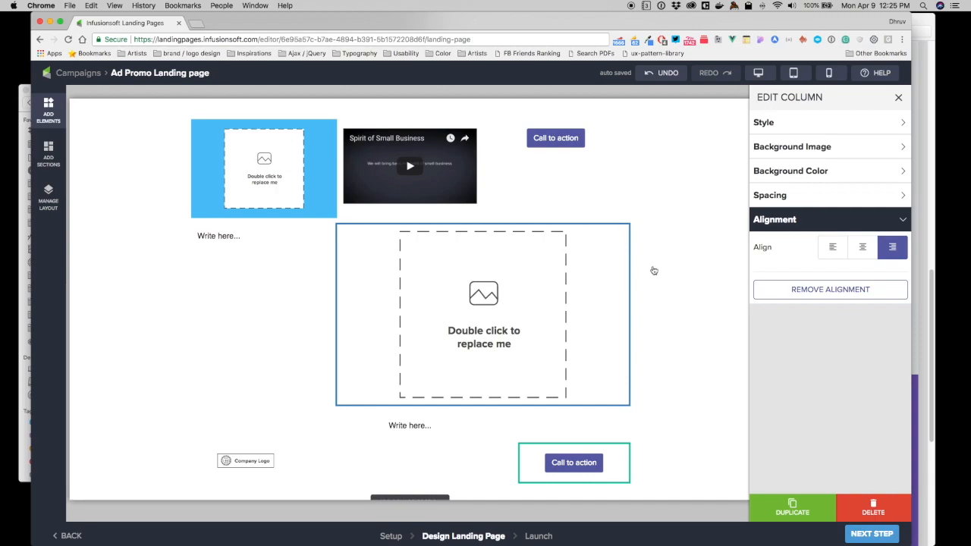
left_click(927, 222)
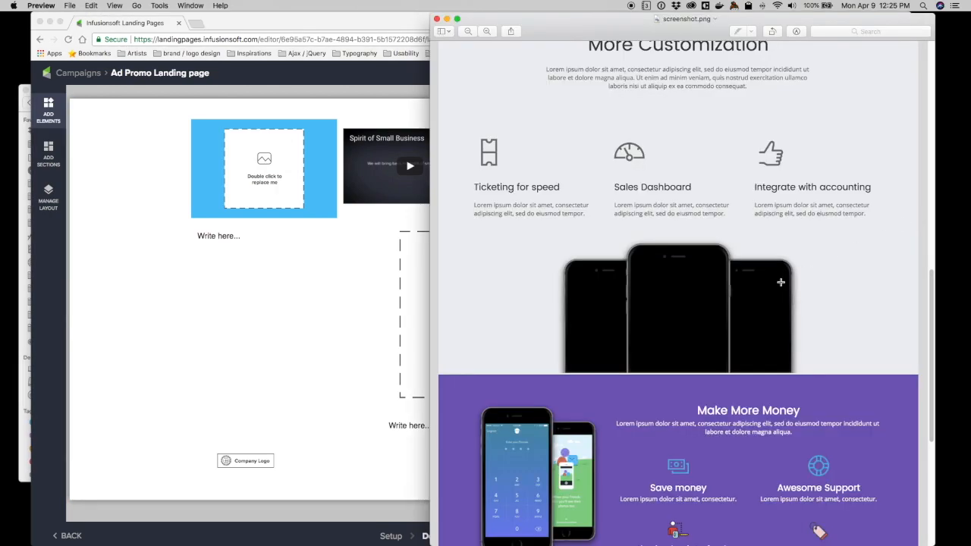
scroll(733, 338, "up", 10)
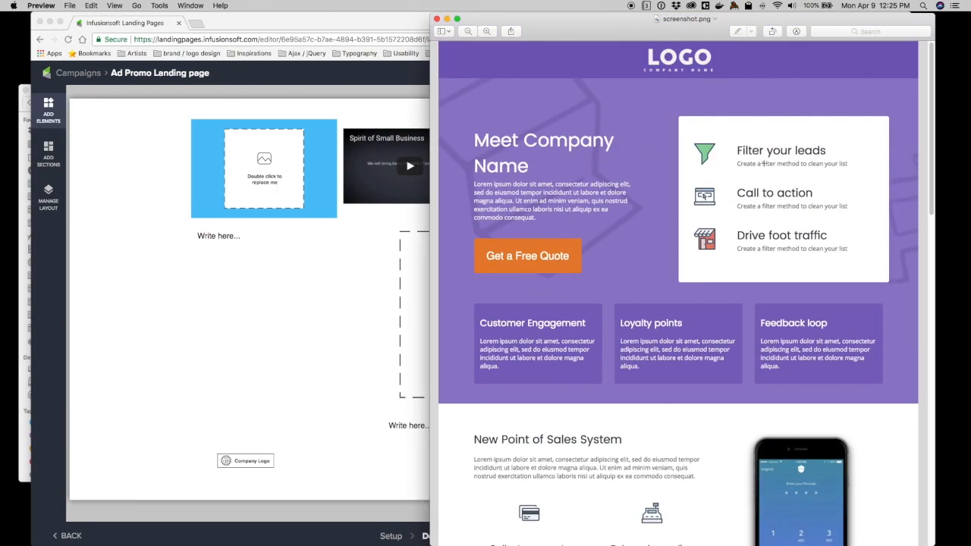
scroll(716, 358, "down", 3)
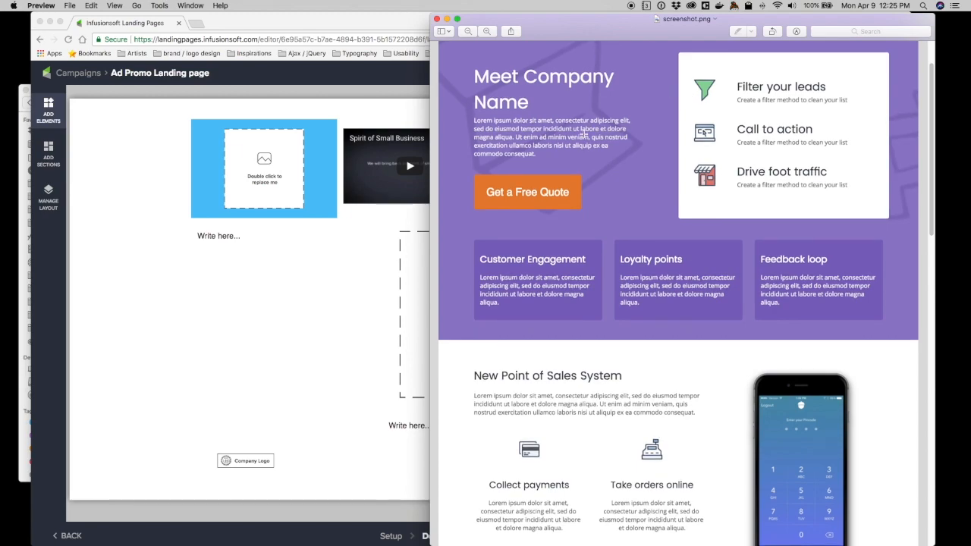
scroll(584, 132, "up", 3)
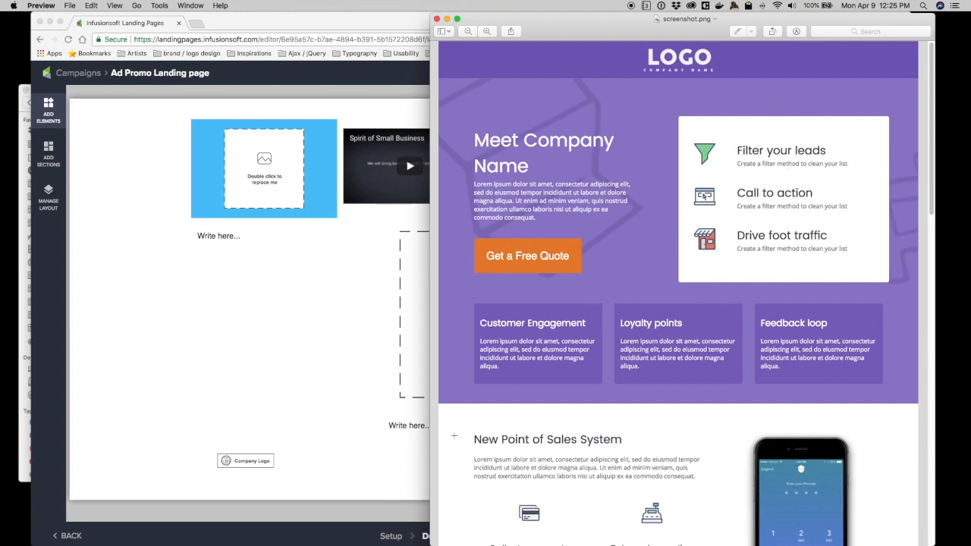
scroll(452, 436, "down", 10)
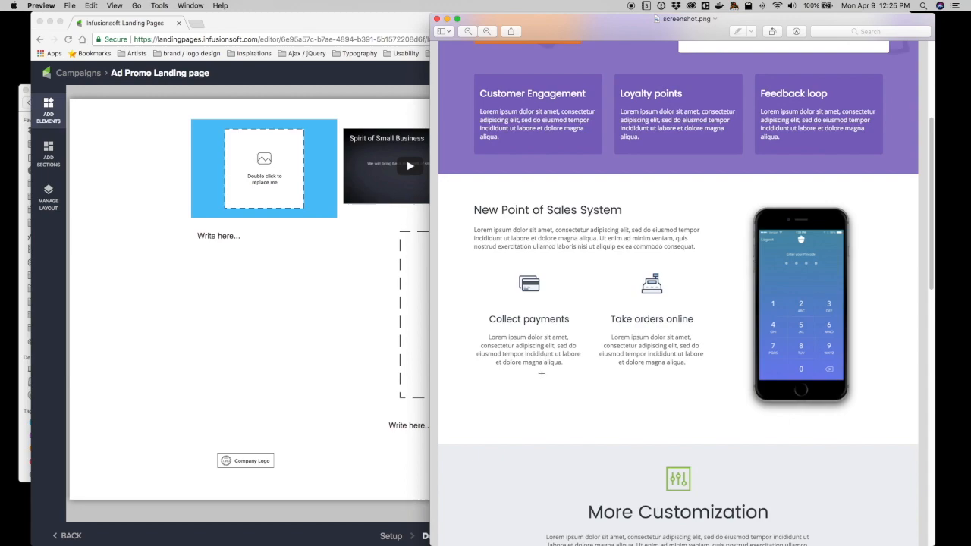
Return to the landing page editor in Chrome, review the section's rows in the layout manager, and close it.
left_click(266, 382)
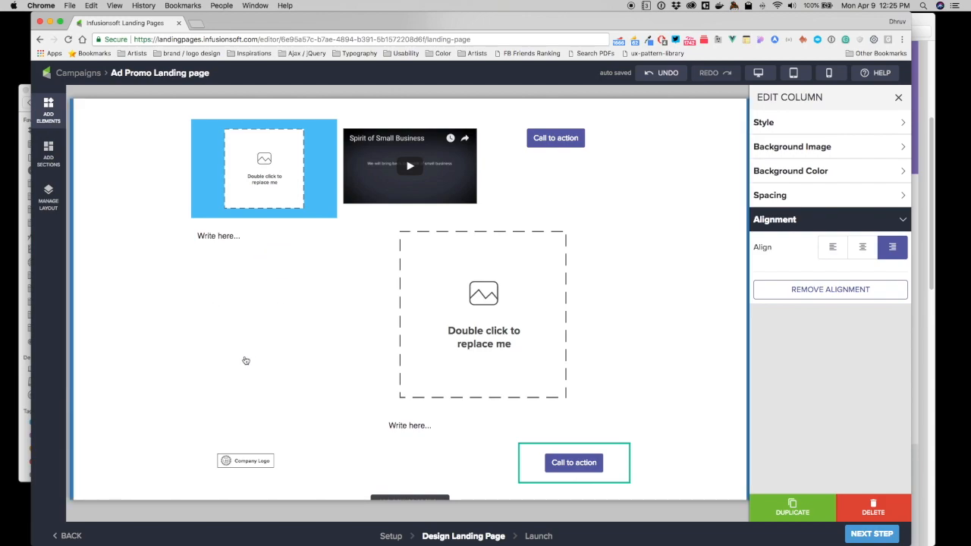
left_click(43, 192)
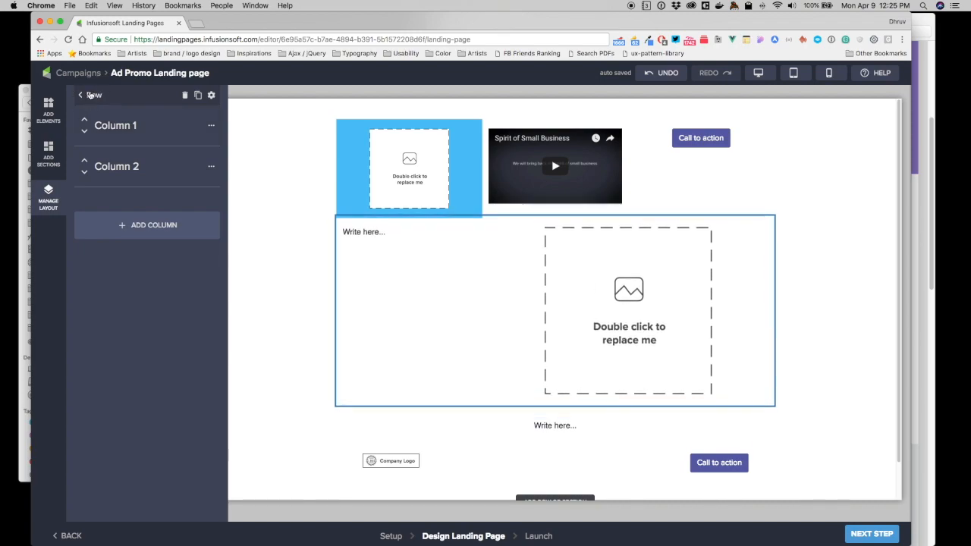
left_click(90, 96)
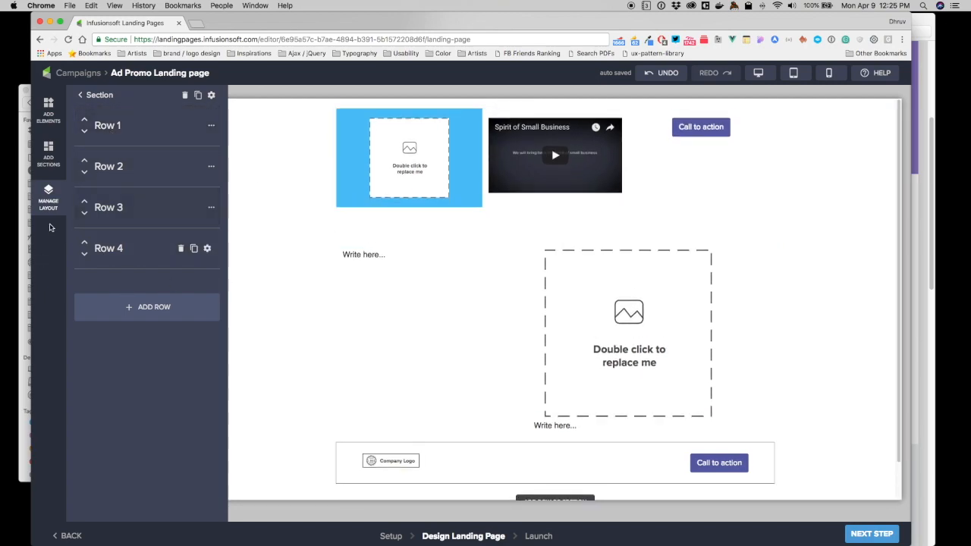
left_click(53, 202)
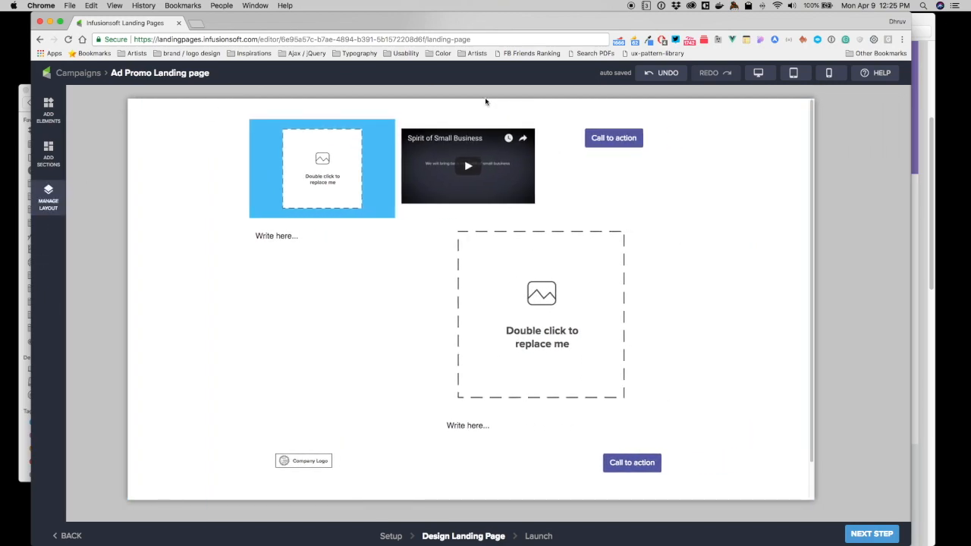